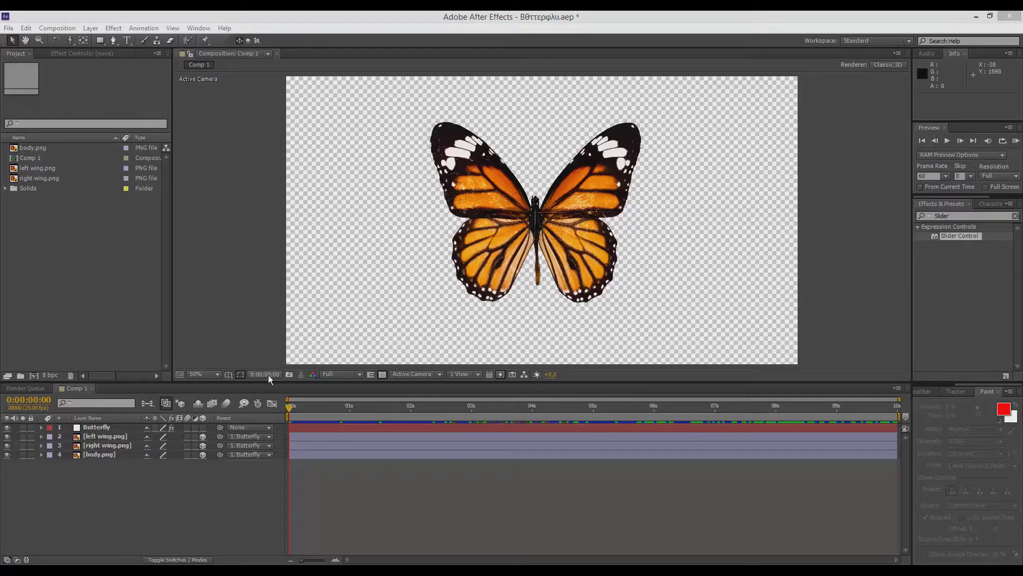
Preview Comp 1's butterfly wing motion around the two-second mark
mouse_move(292, 407)
mouse_down()
mouse_move(550, 405)
mouse_move(287, 407)
mouse_up()
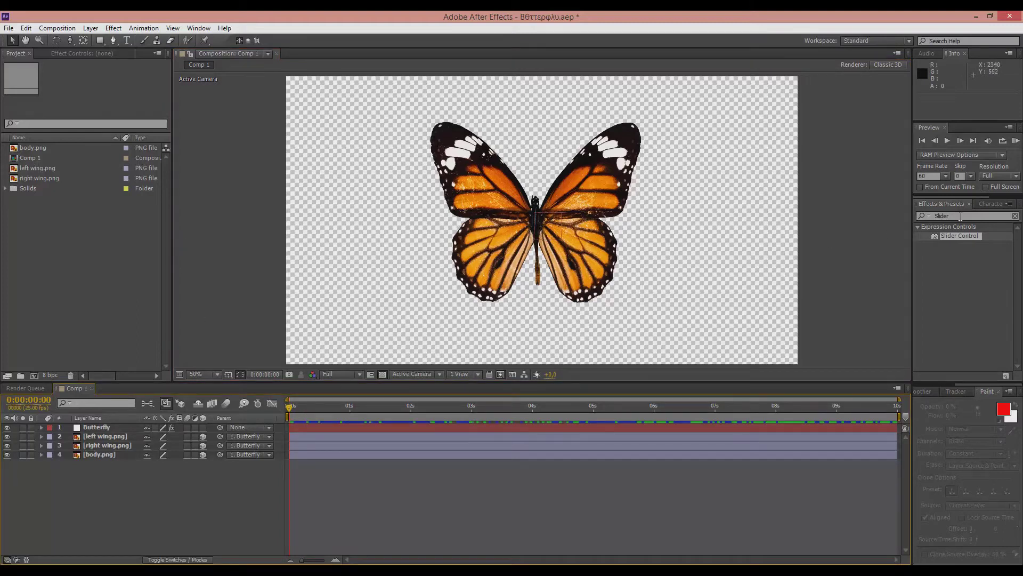
key(ctrl+5)
key(Return)
Create a 1920×1080, 25 fps, 10-second composition named 'Butterfly Moving'
right_click(93, 258)
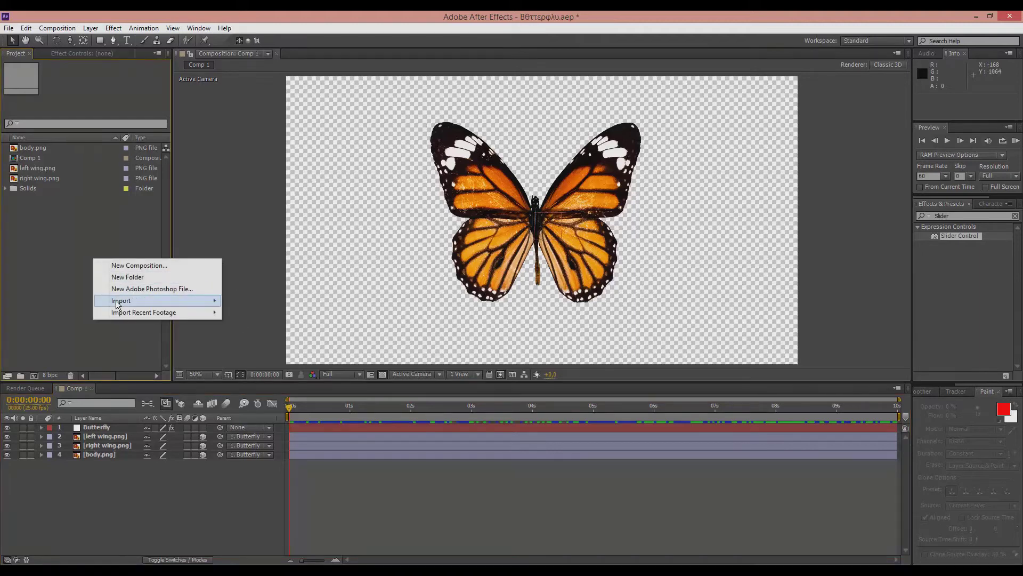
click(126, 265)
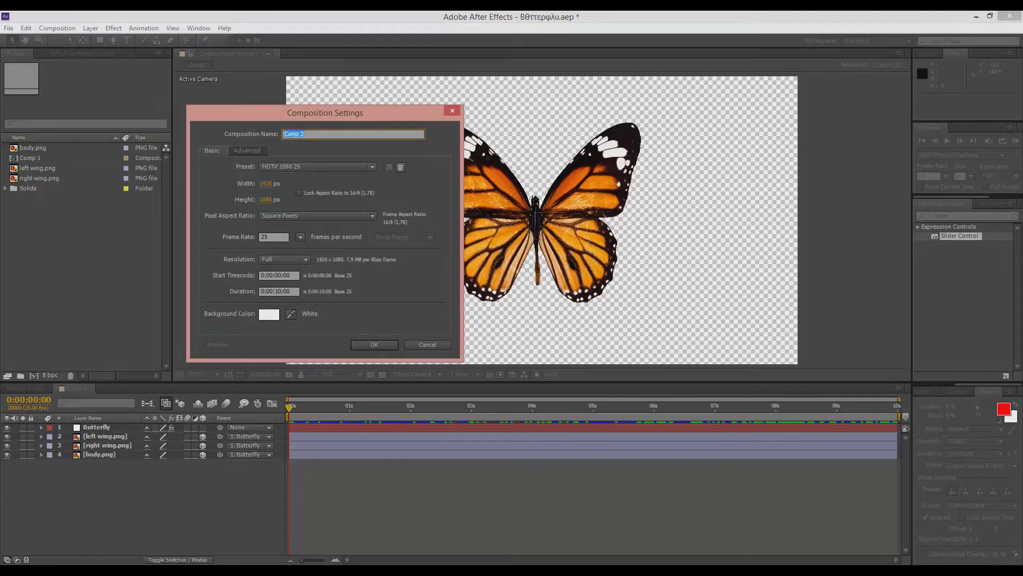
text(Βθττε)
key(BackSpace)
key(BackSpace)
key(BackSpace)
key(BackSpace)
key(BackSpace)
key(BackSpace)
key(super+space)
text(Butterfly Moving)
key(Return)
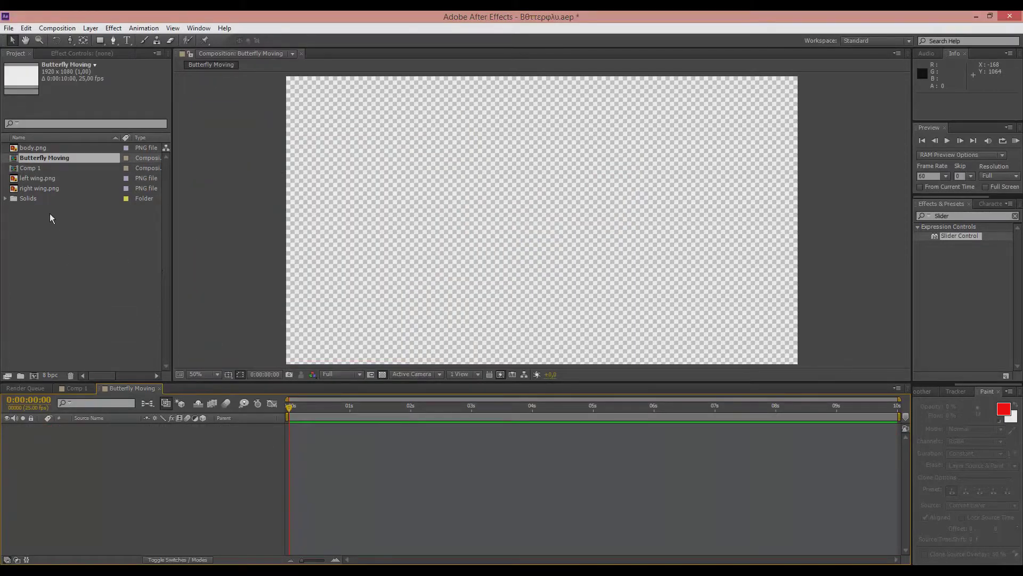
Add Comp 1 to Butterfly Moving as a 3D layer and move a few frames in
drag(31, 166, 104, 475)
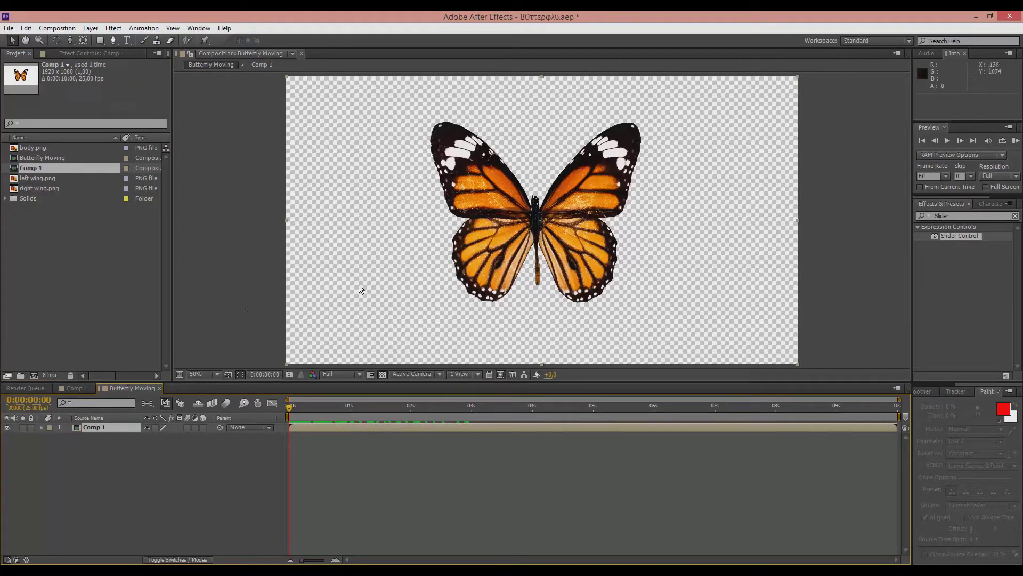
click(203, 427)
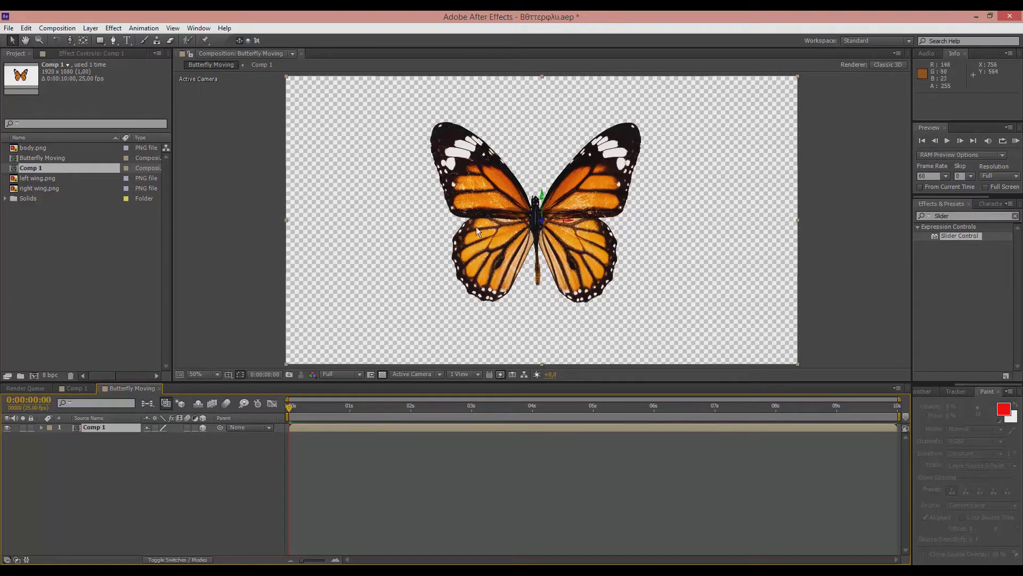
drag(290, 407, 271, 418)
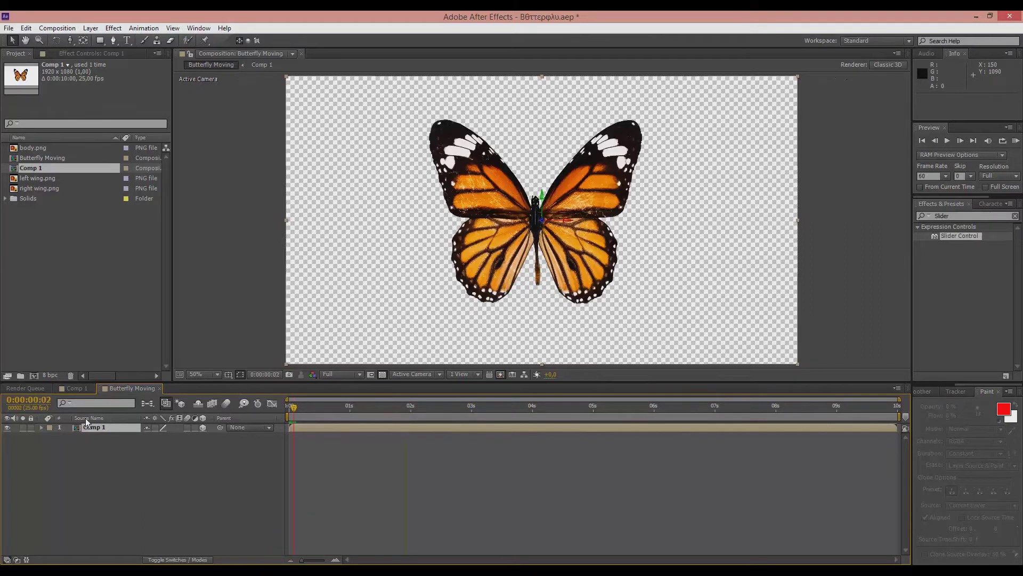
Rotate Comp 1 to about +68° Y Rotation and check it further along the timeline
key(r)
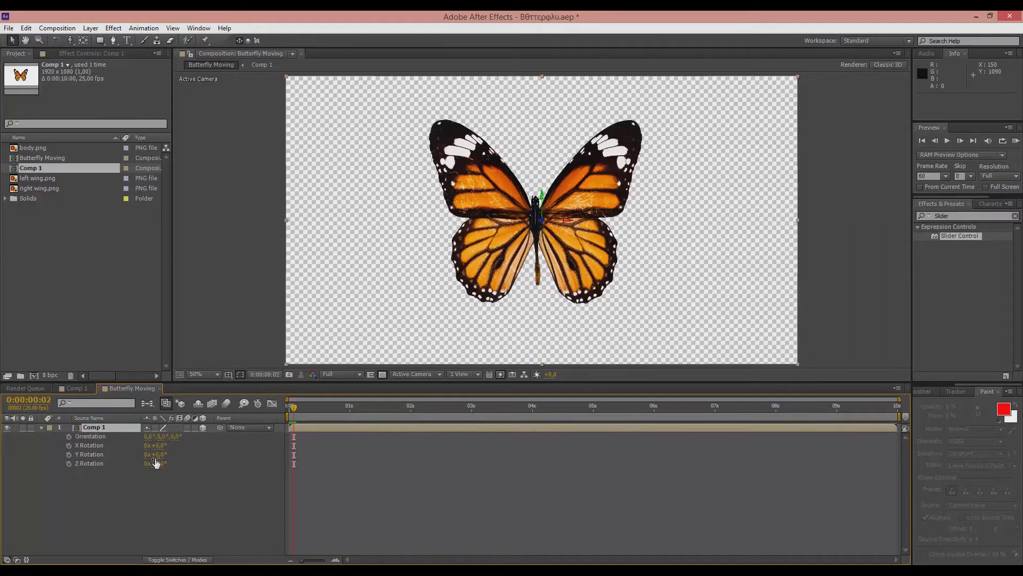
drag(157, 455, 198, 456)
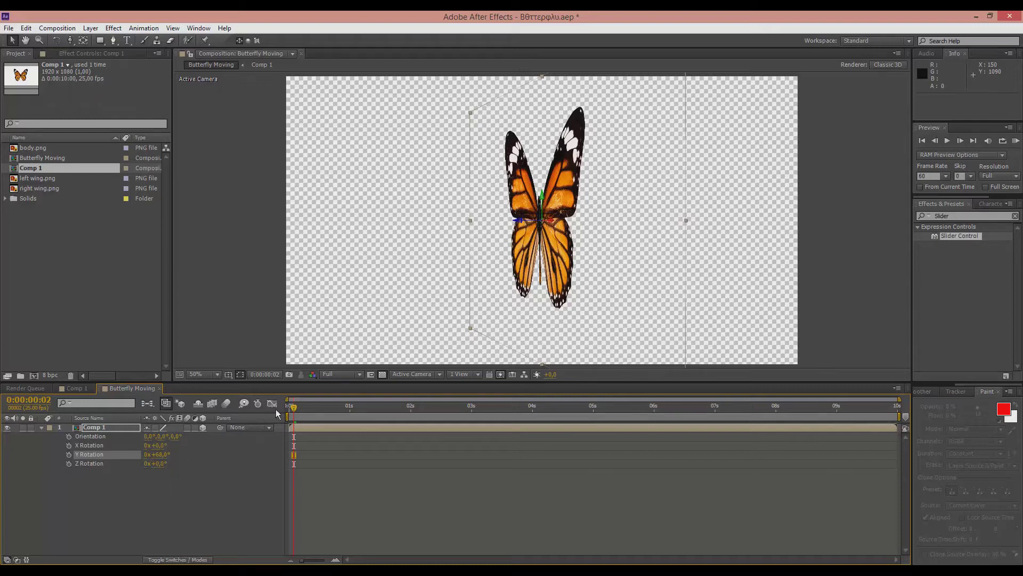
drag(314, 410, 436, 435)
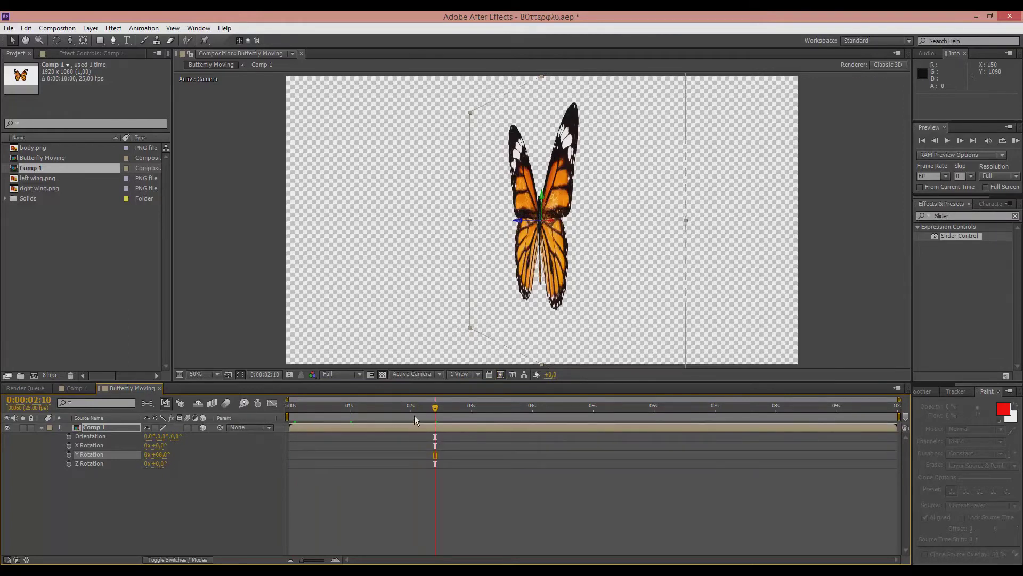
Step the current time back from just after two seconds to the start
click(413, 414)
click(385, 416)
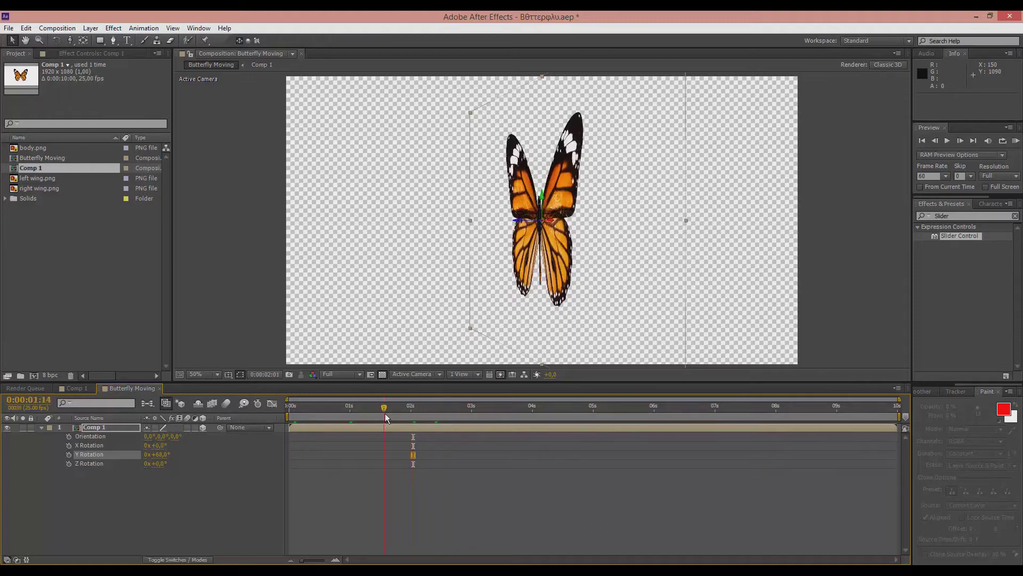
click(361, 419)
click(327, 415)
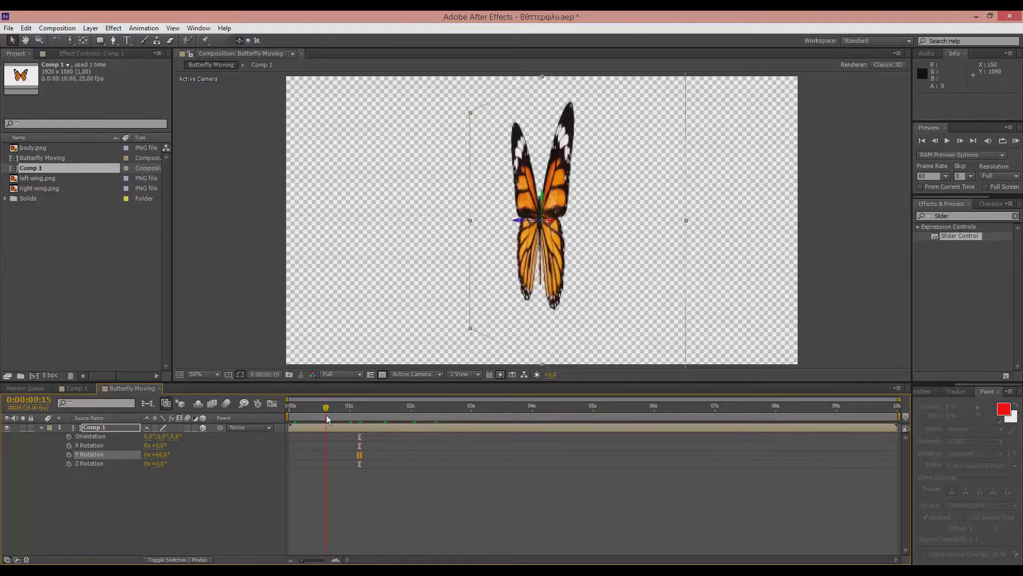
click(316, 409)
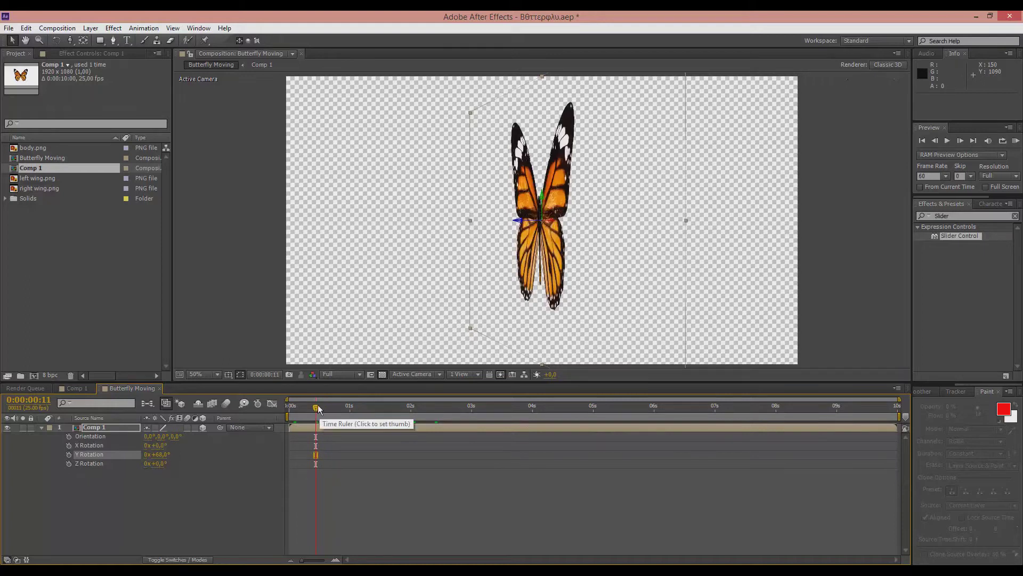
click(304, 411)
click(290, 409)
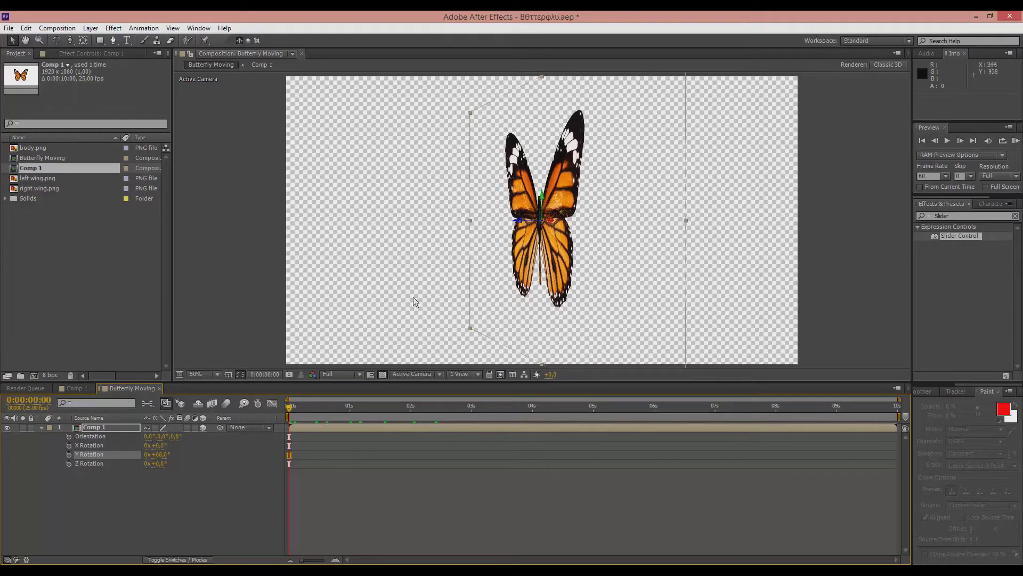
Collapse transformations on Comp 1 and preview the rotation, then return to frame 0
click(155, 427)
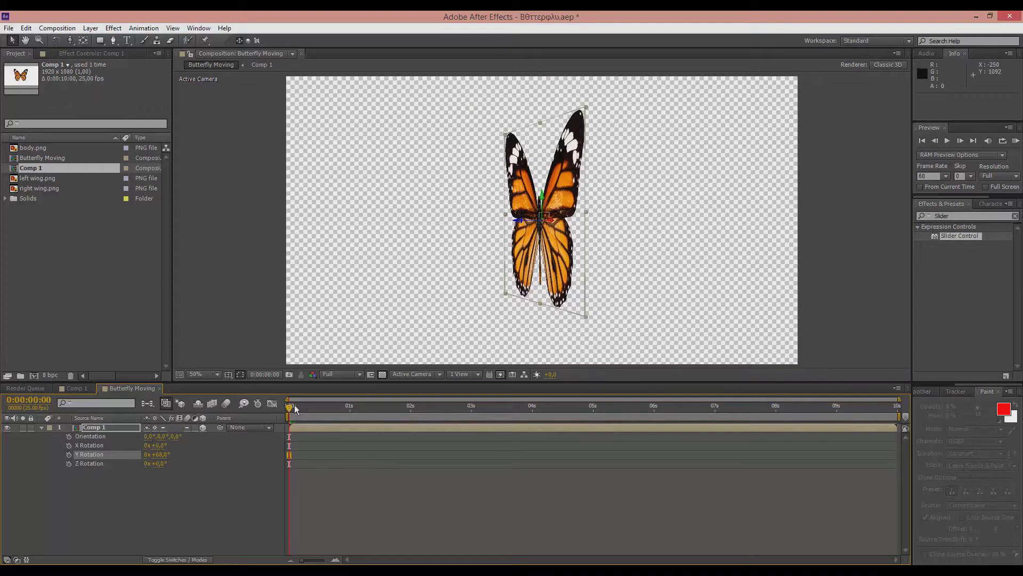
drag(294, 405, 432, 415)
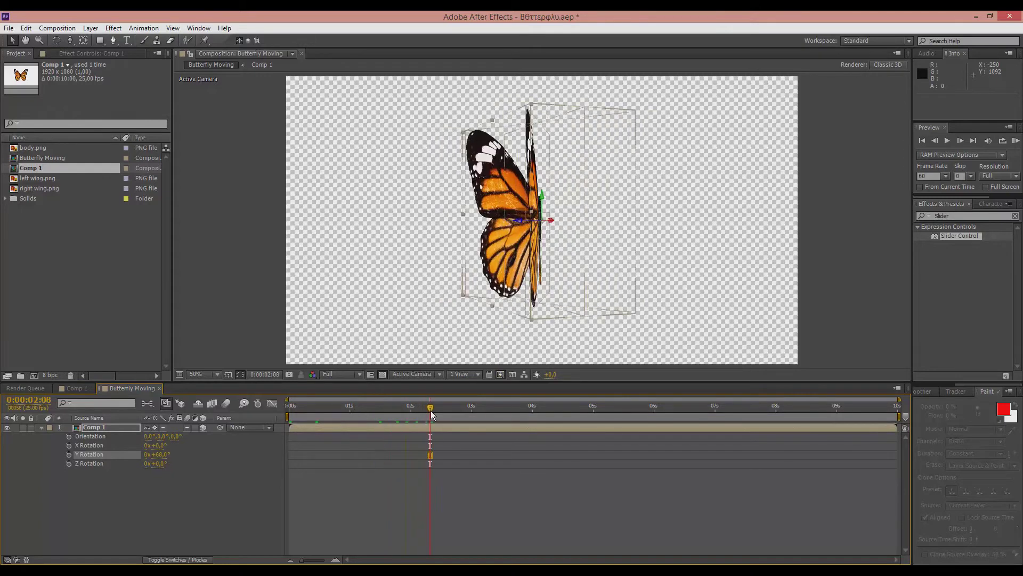
click(291, 415)
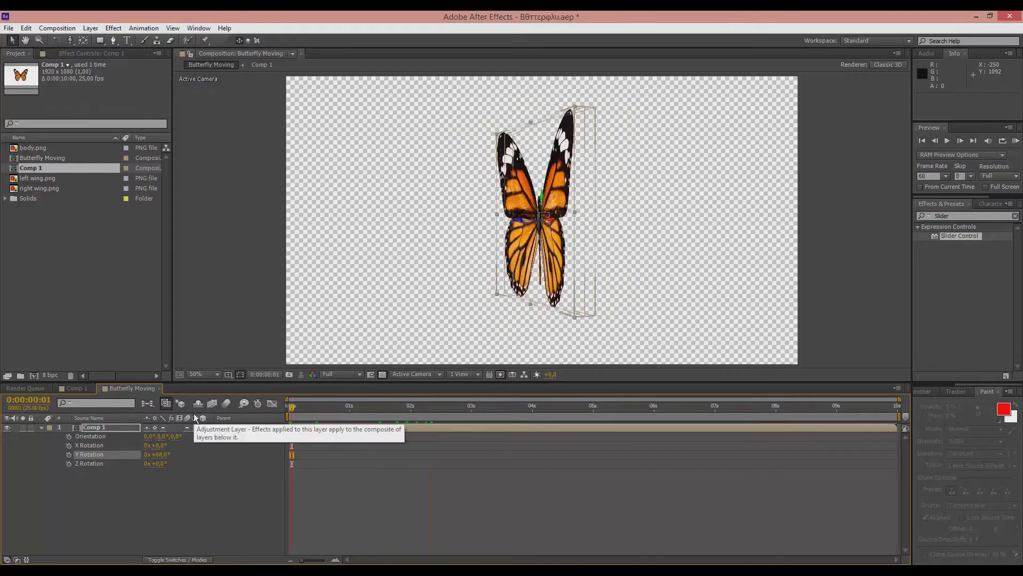
Set Comp 1's Y Rotation to 0°
click(159, 454)
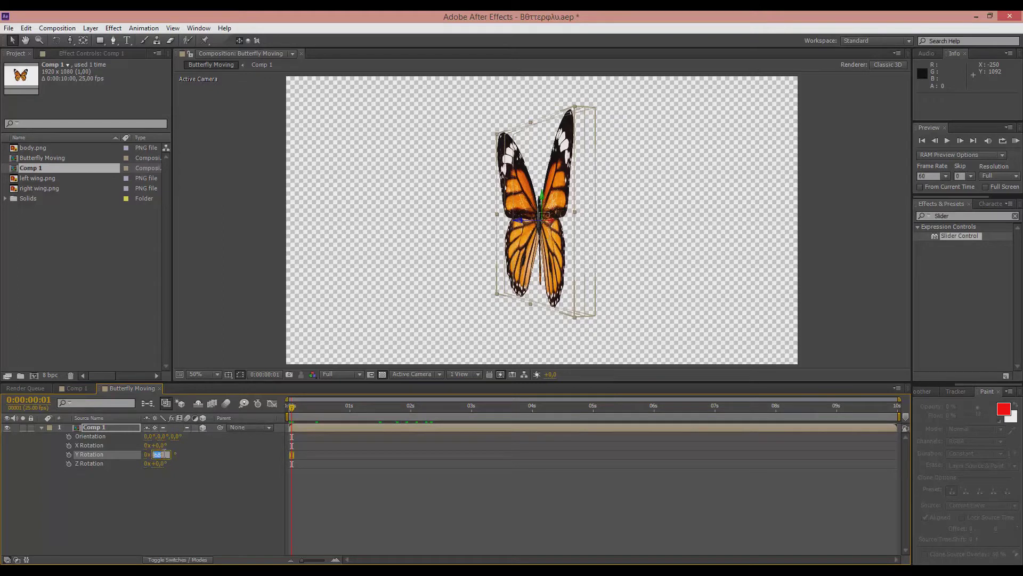
text(0)
key(Return)
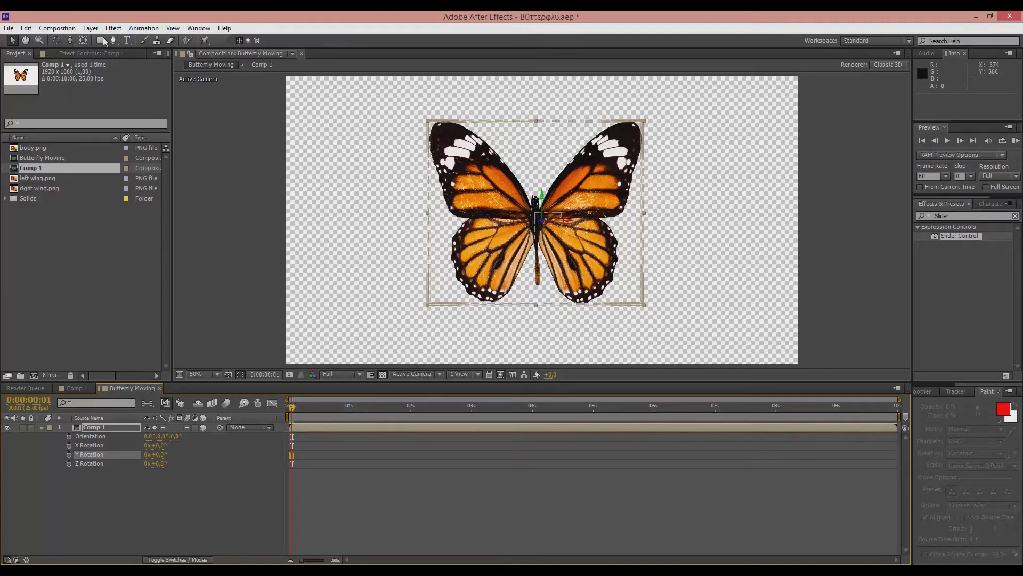
Add a new 35mm Camera 1 layer to the composition
click(91, 27)
mouse_move(104, 42)
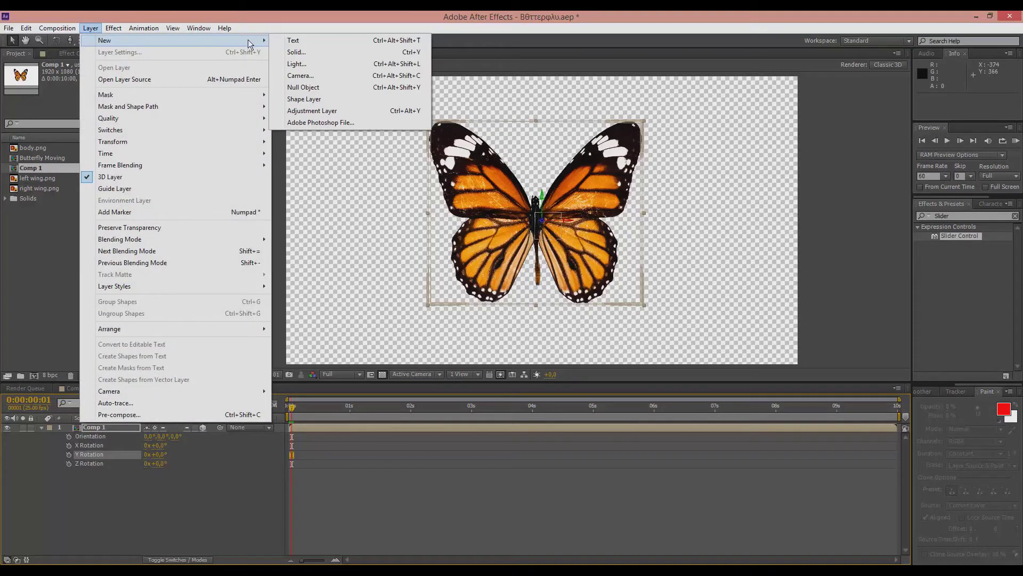
click(319, 77)
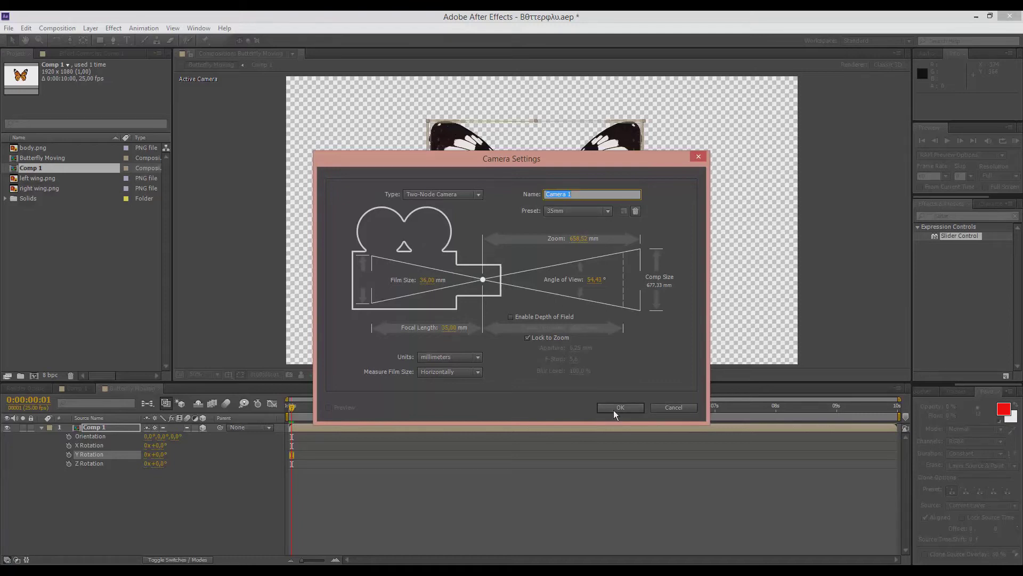
click(614, 409)
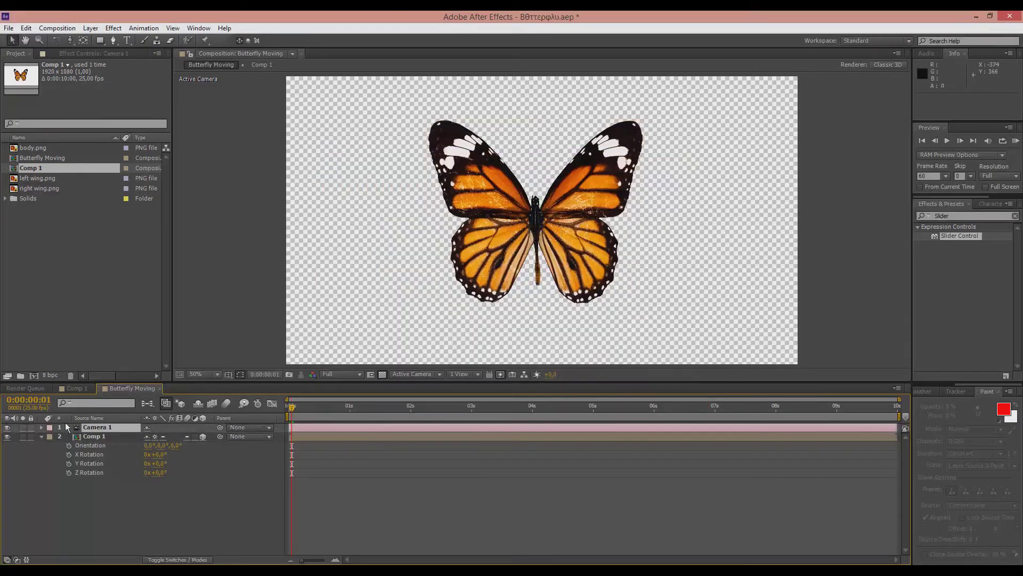
Turn on Depth of Field in Camera 1's Camera Options
click(41, 437)
click(42, 427)
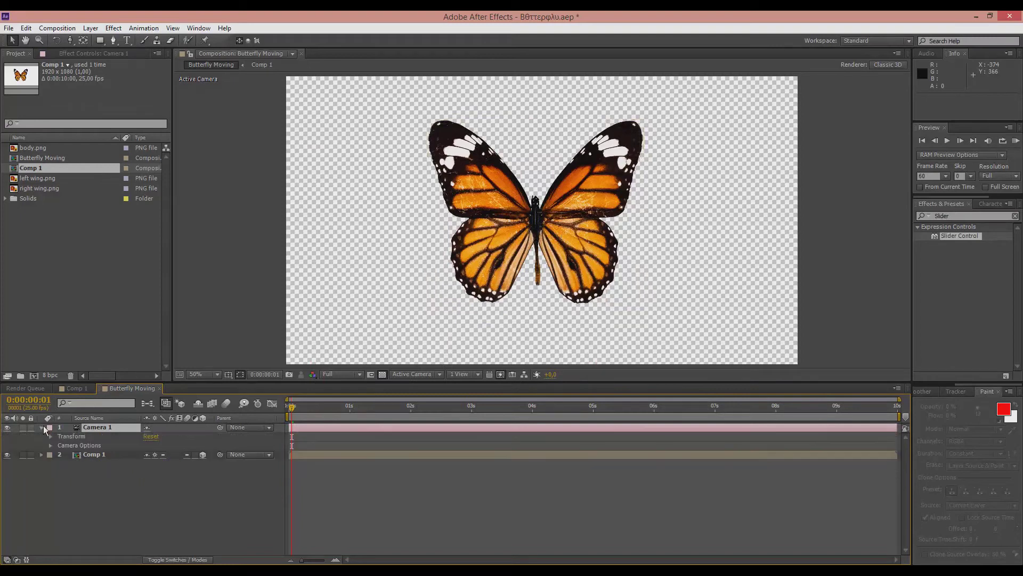
click(51, 436)
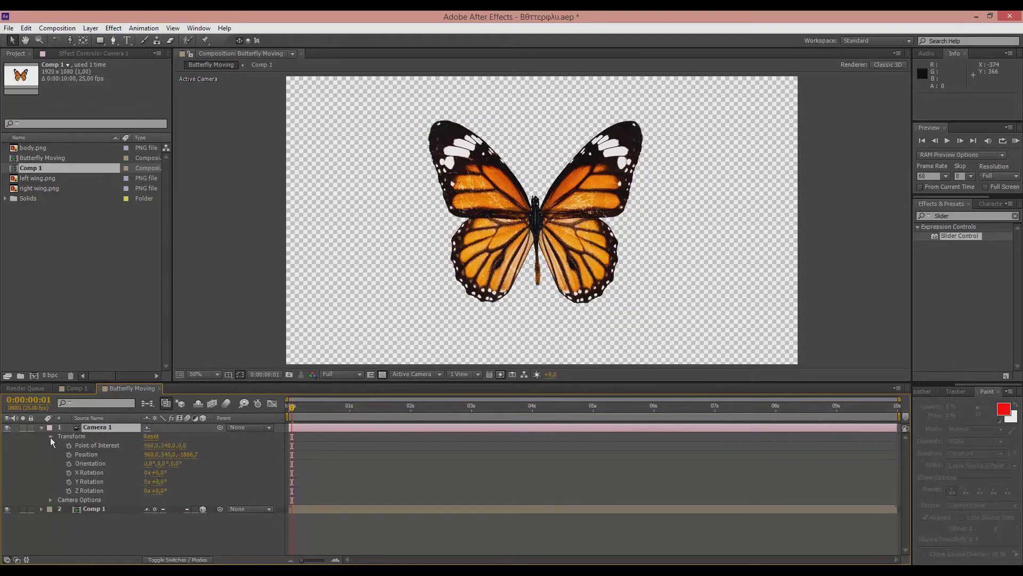
click(51, 436)
click(51, 445)
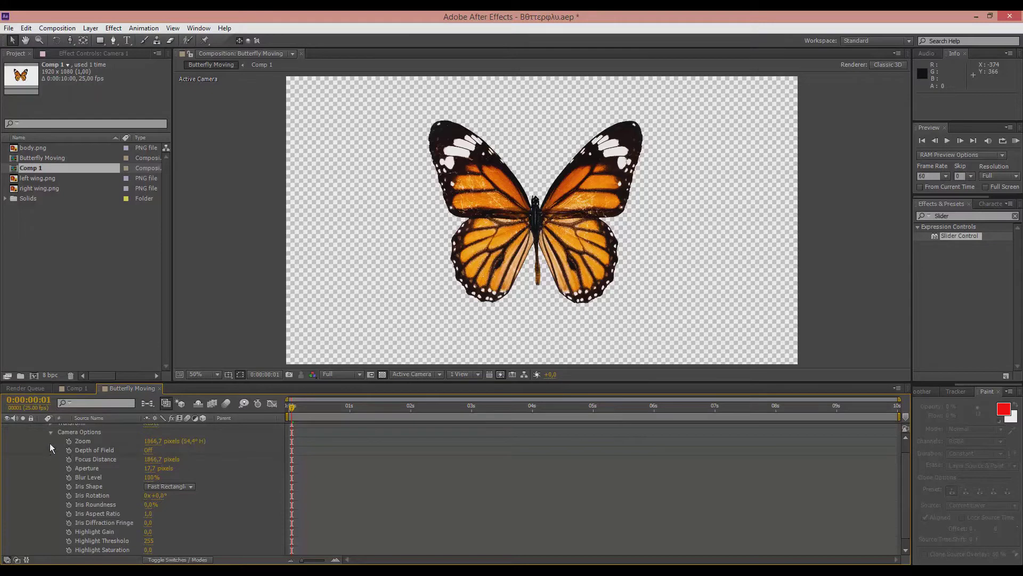
scroll(59, 446, down, 1)
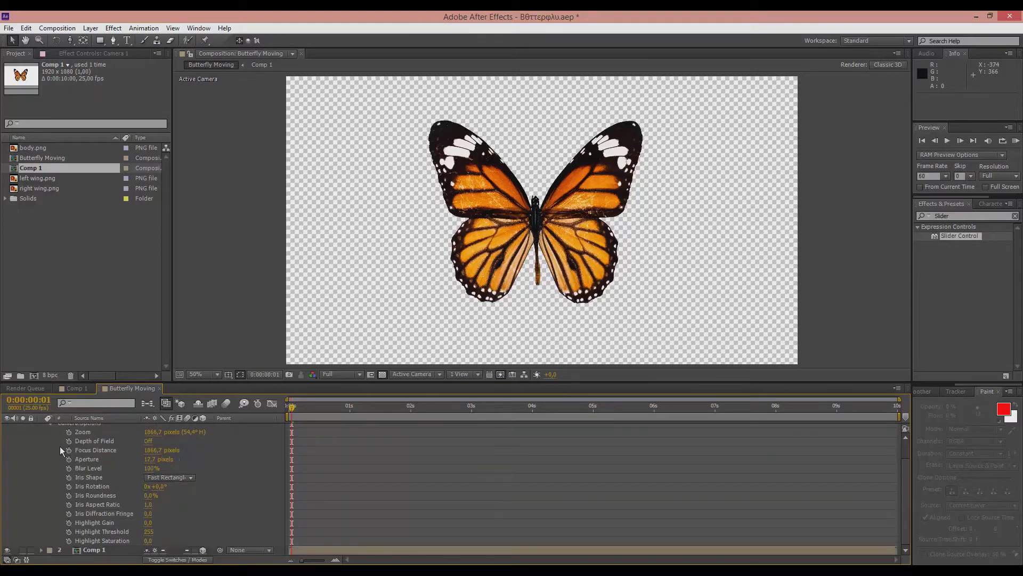
click(149, 441)
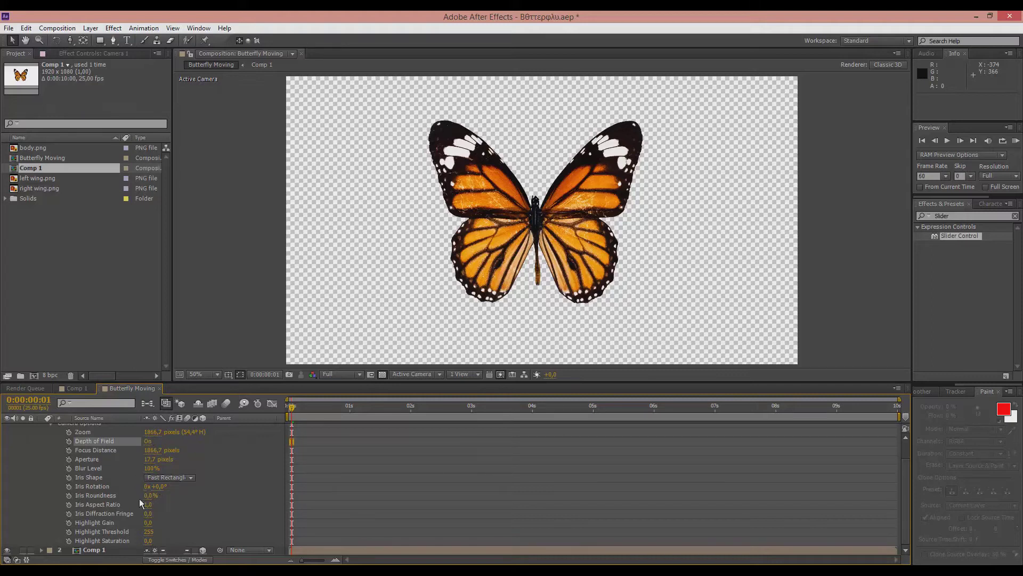
scroll(139, 498, up, 3)
click(52, 445)
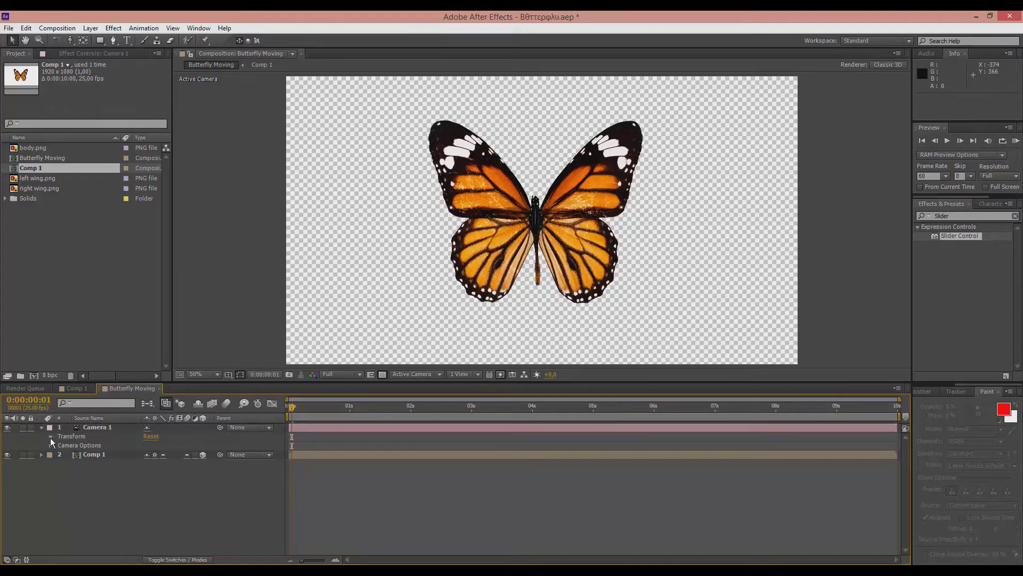
Add starting Position, Orientation and Point of Interest keyframes to Camera 1
click(50, 437)
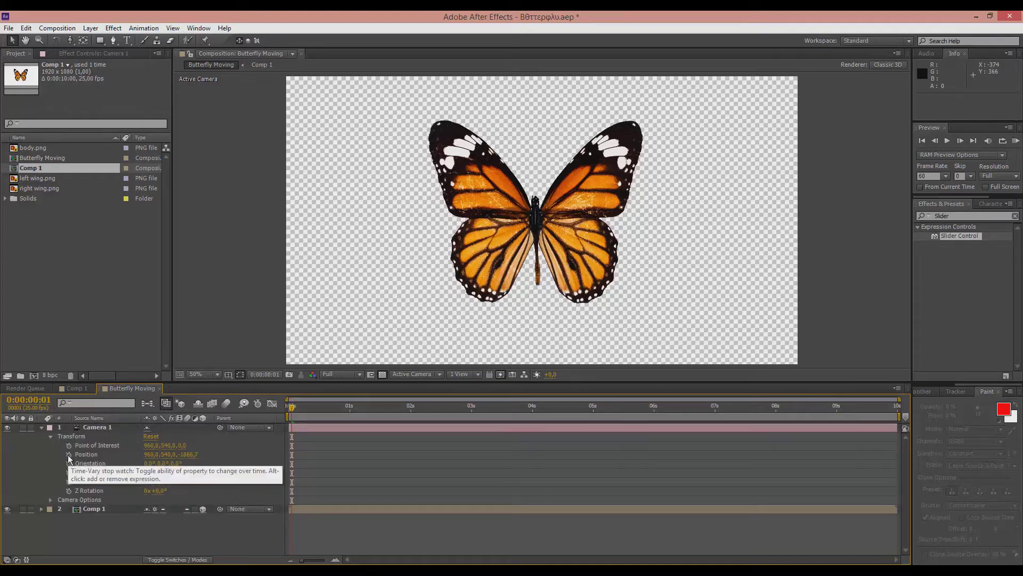
click(69, 455)
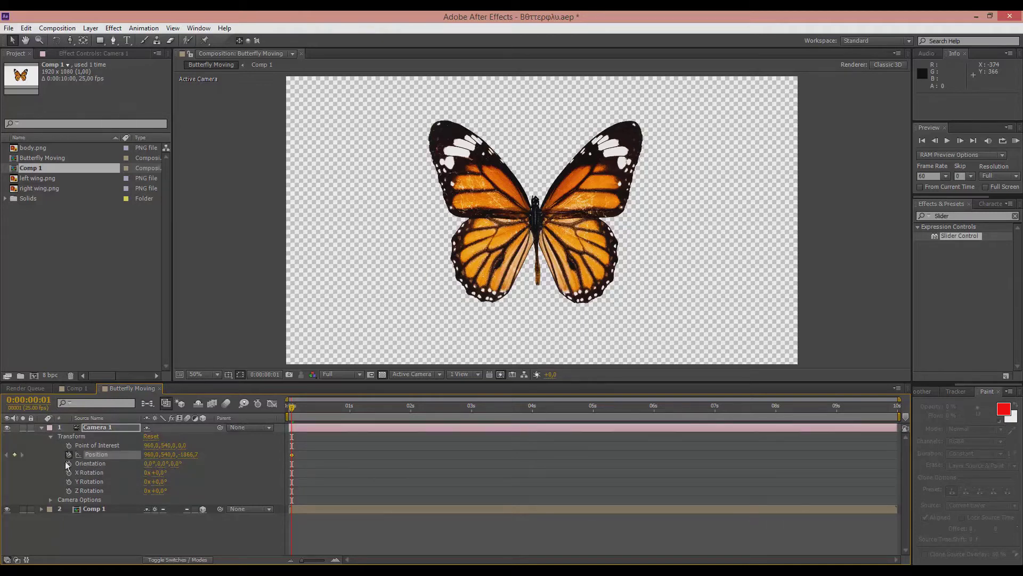
click(69, 463)
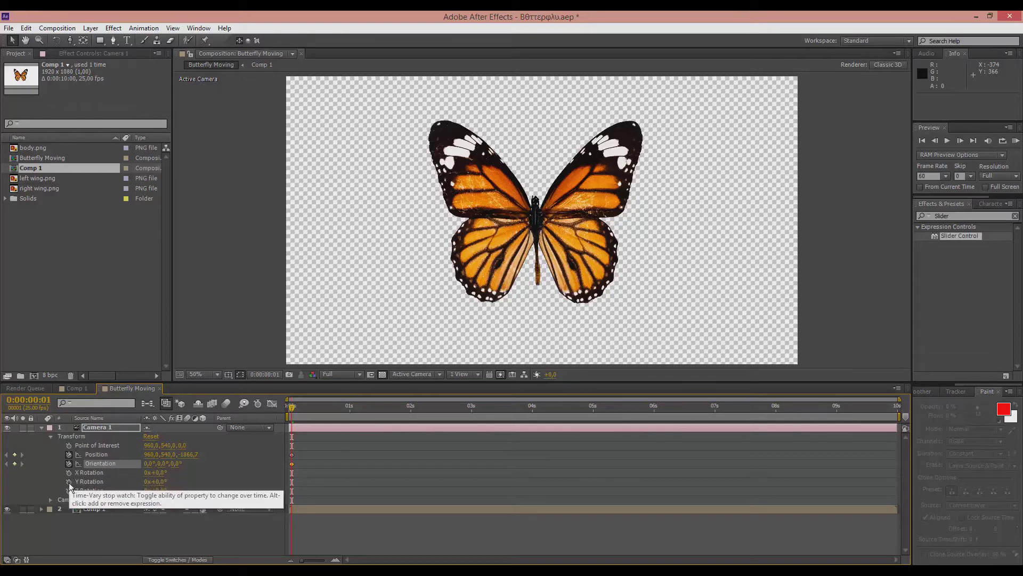
click(68, 445)
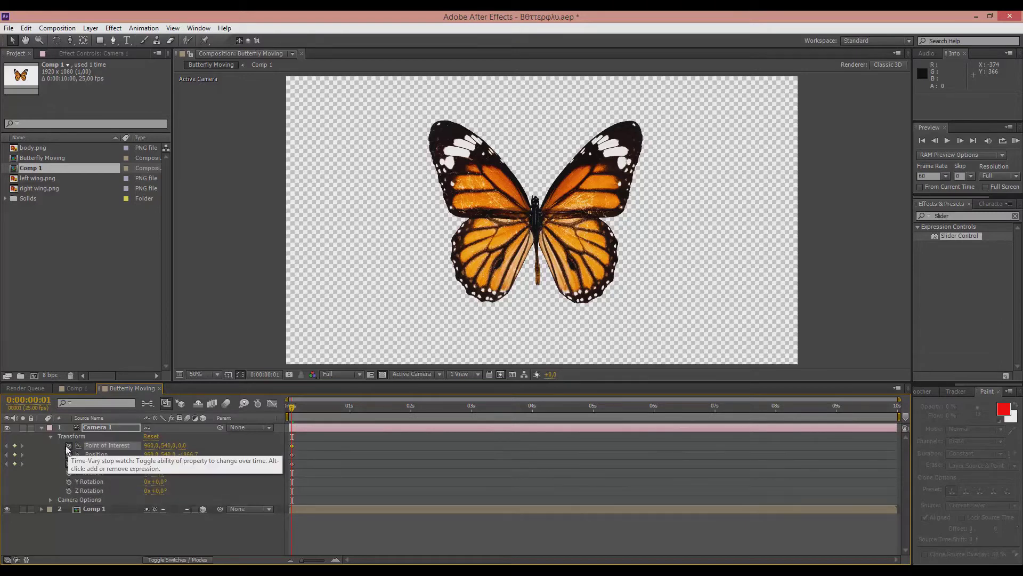
At 0:00:01:01, drag the butterfly up and to the left in the viewer
drag(295, 409, 355, 413)
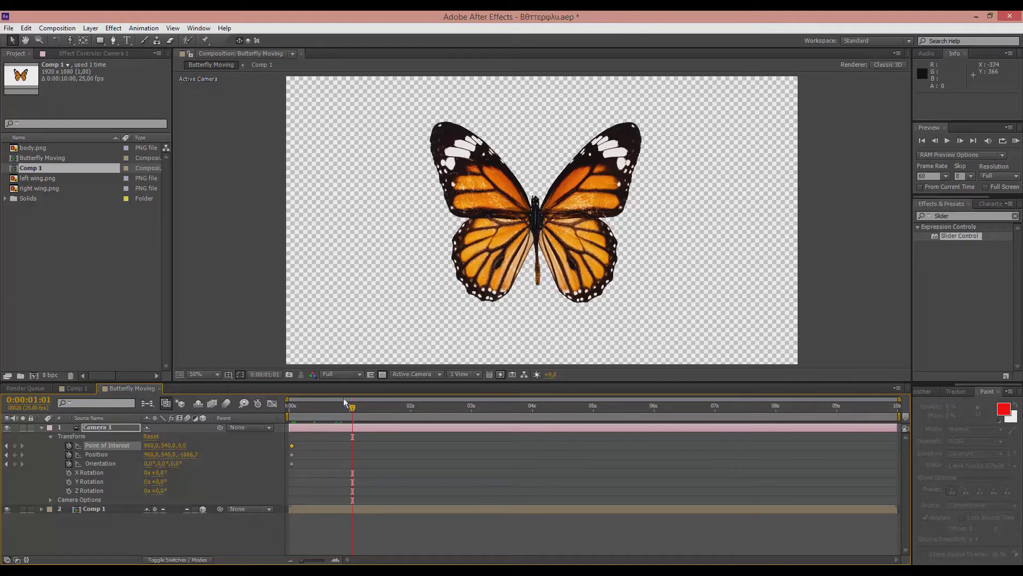
click(503, 245)
drag(483, 240, 407, 184)
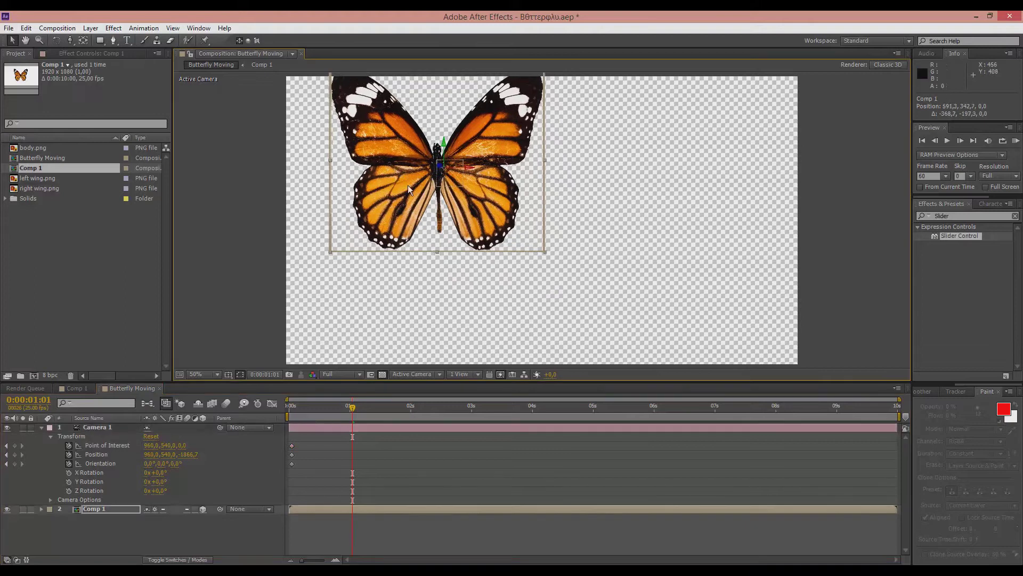
drag(497, 242, 595, 304)
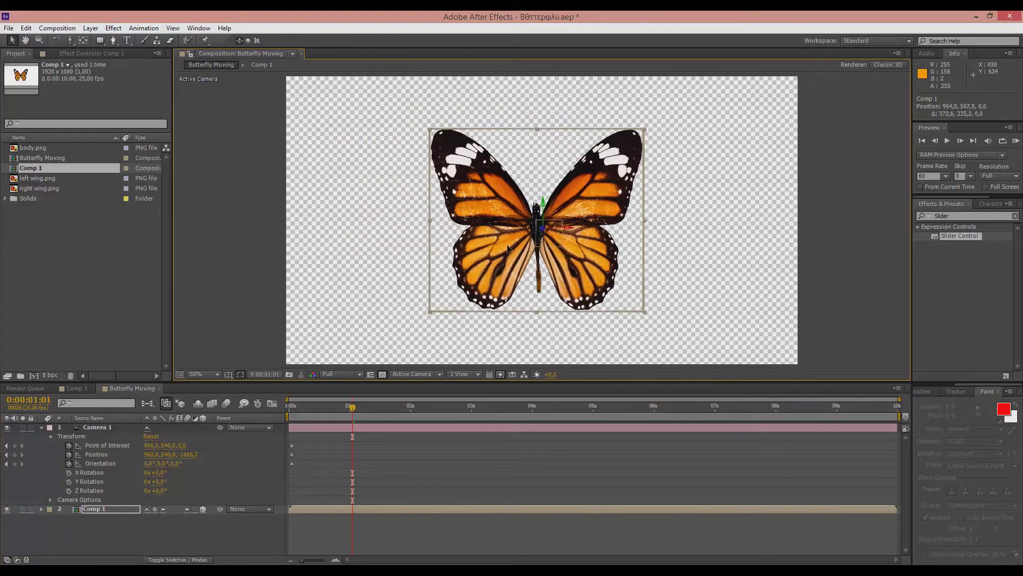
Pan the camera and pull it back to Position 1240, 776, -2602.7
click(70, 41)
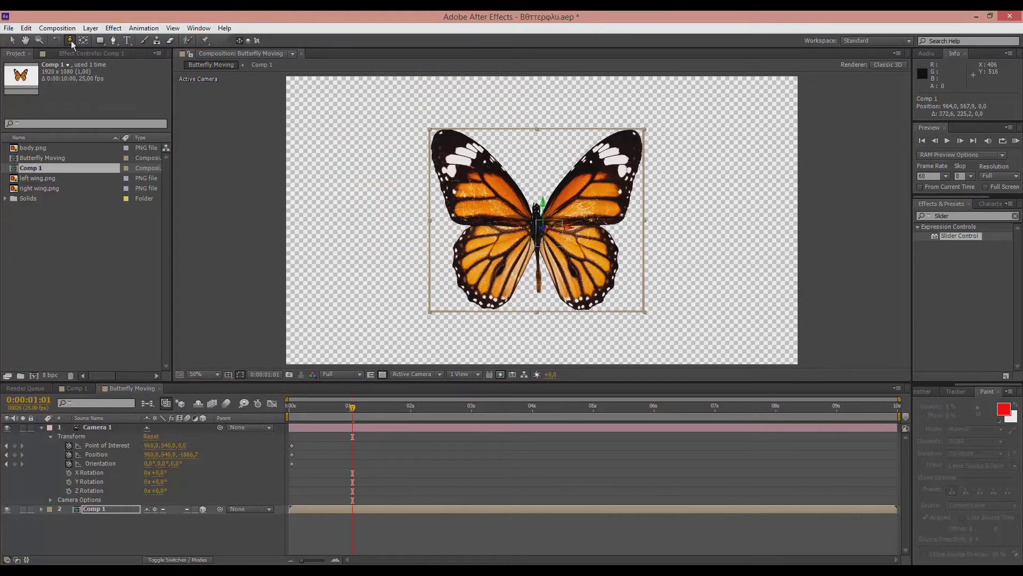
drag(71, 41, 102, 69)
drag(490, 258, 482, 223)
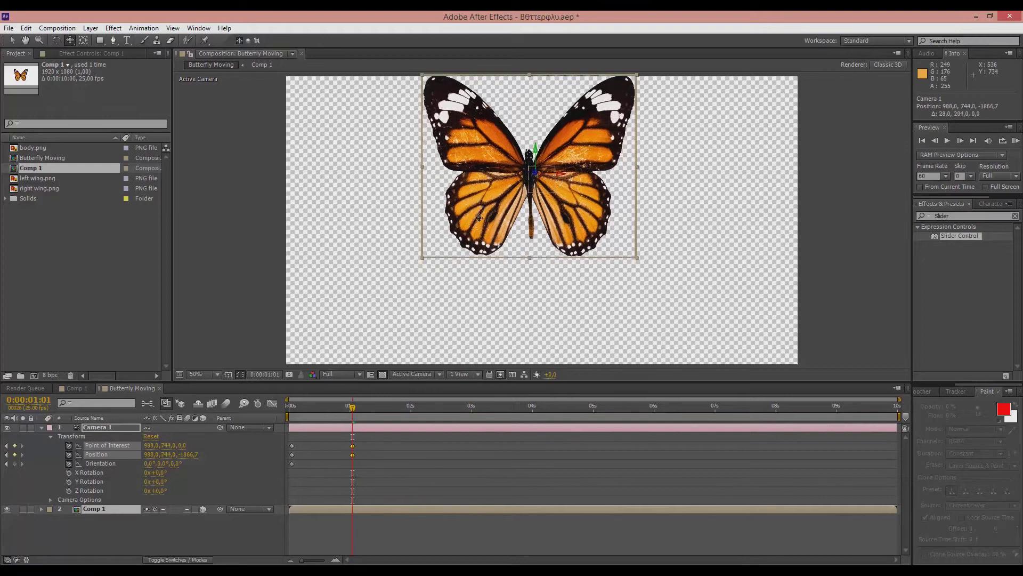
drag(480, 218, 415, 210)
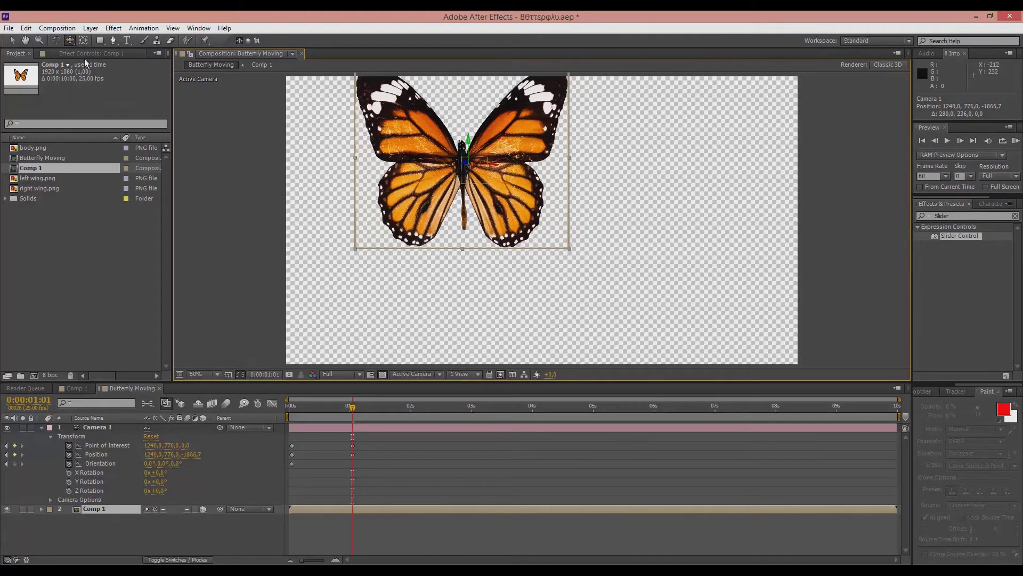
drag(70, 40, 94, 75)
drag(380, 181, 310, 175)
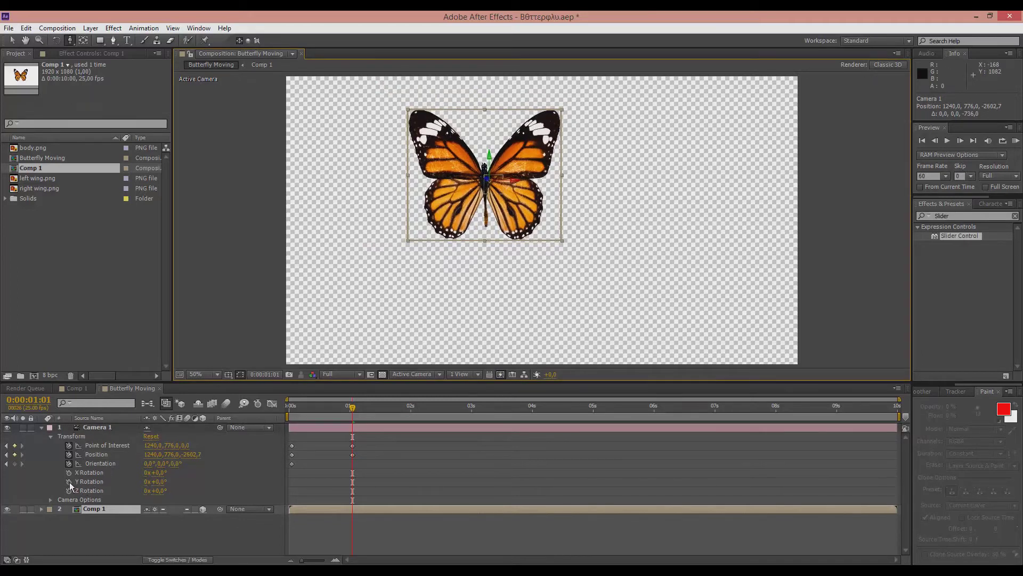
Keyframe Camera 1's Y Rotation by 0:00:01:13 and Z Rotation by 0:00:01:17
drag(353, 406, 372, 408)
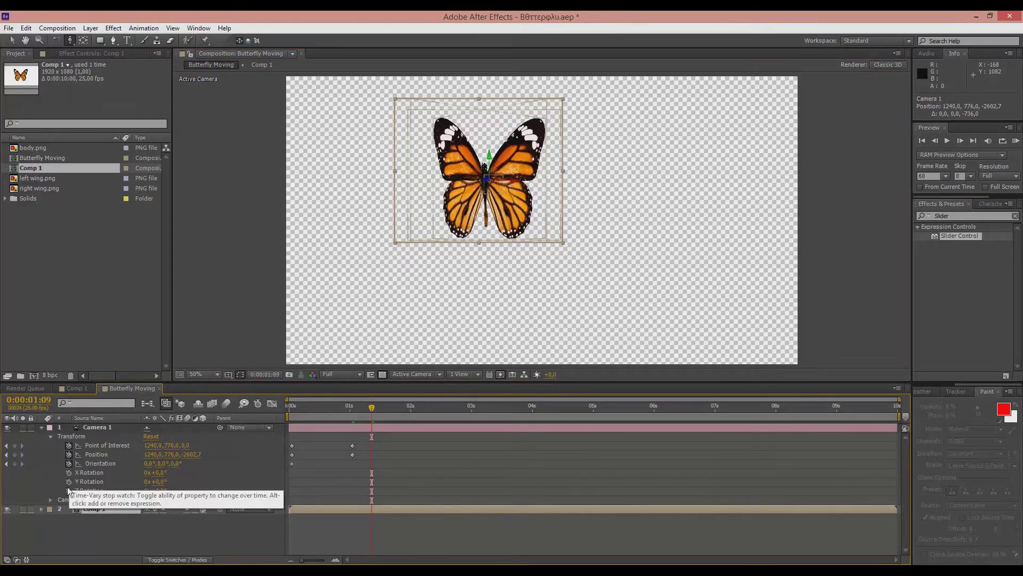
click(69, 481)
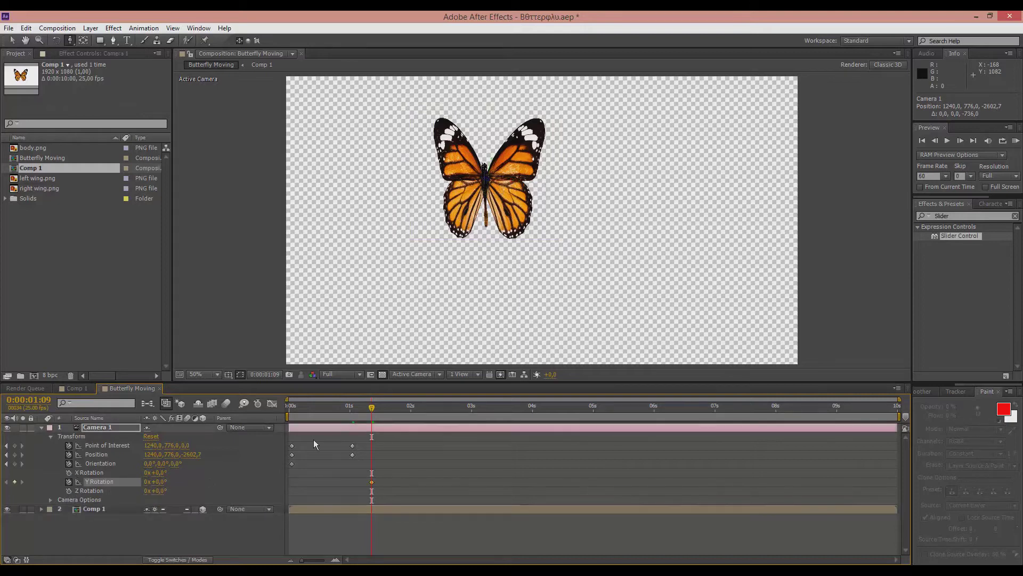
drag(371, 408, 381, 409)
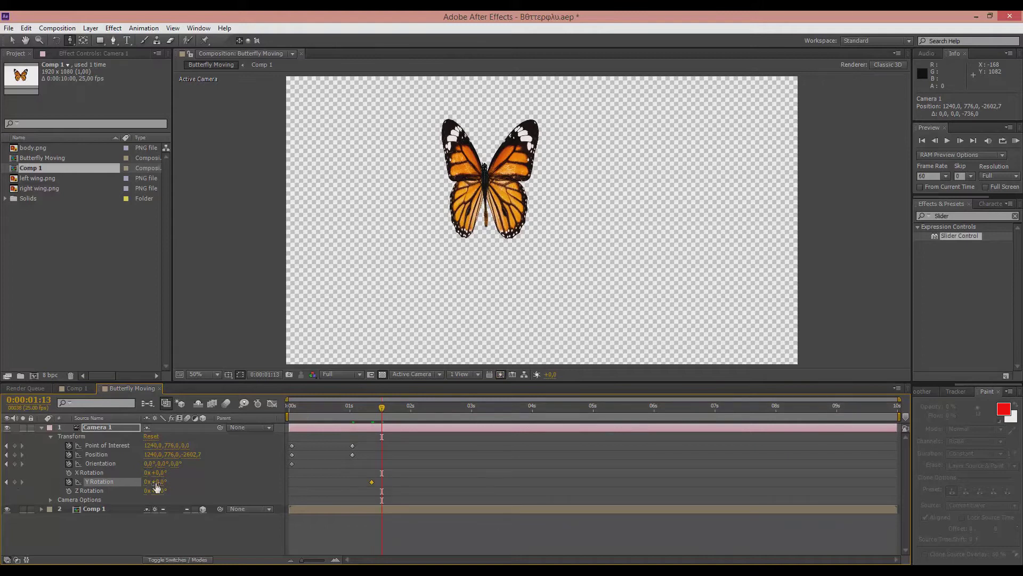
drag(161, 482, 153, 481)
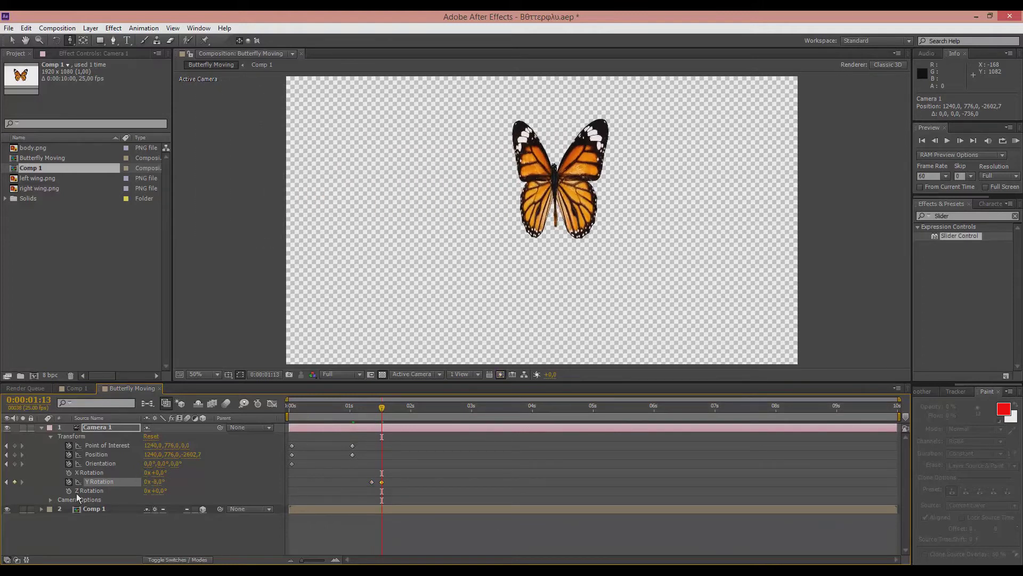
click(69, 490)
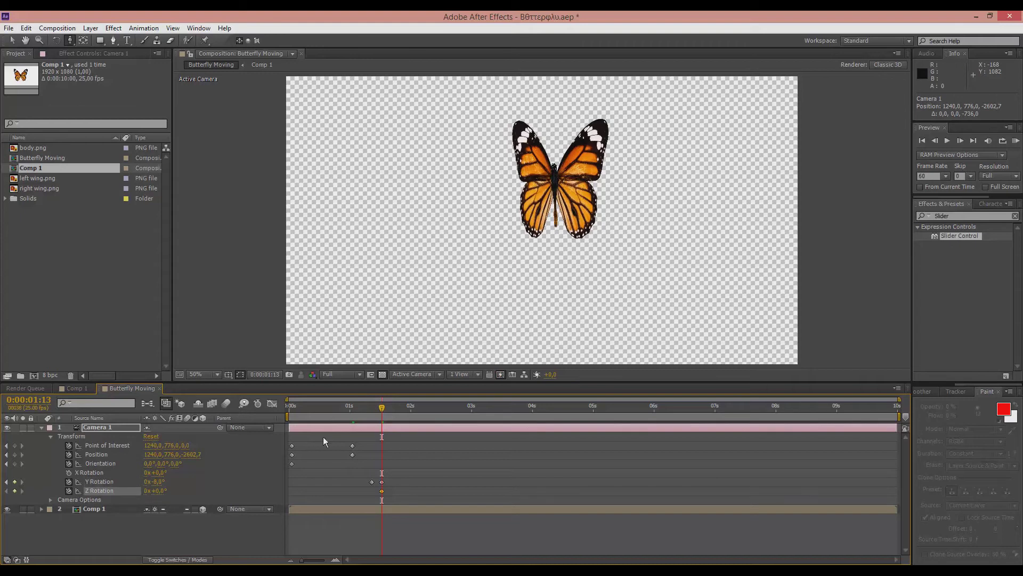
drag(386, 414, 391, 413)
drag(159, 491, 200, 486)
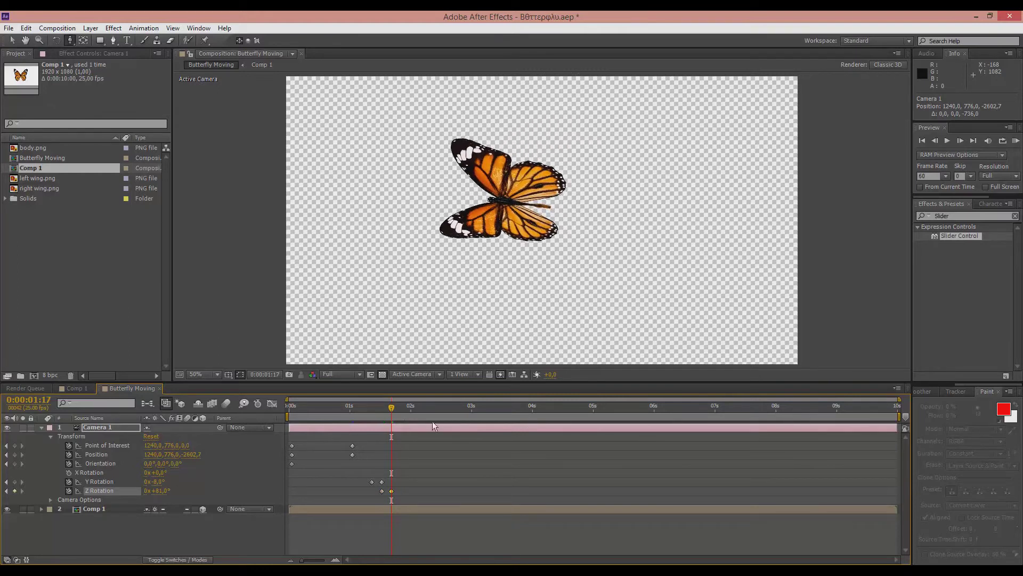
Keyframe an X Rotation tilt at 0:00:01:20, then return to the start
click(69, 473)
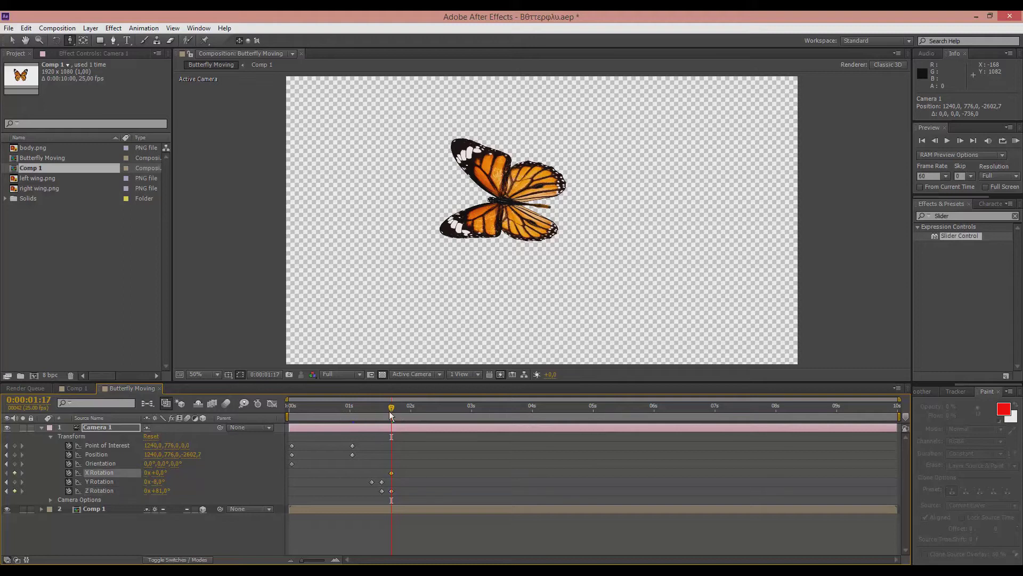
drag(397, 406, 401, 408)
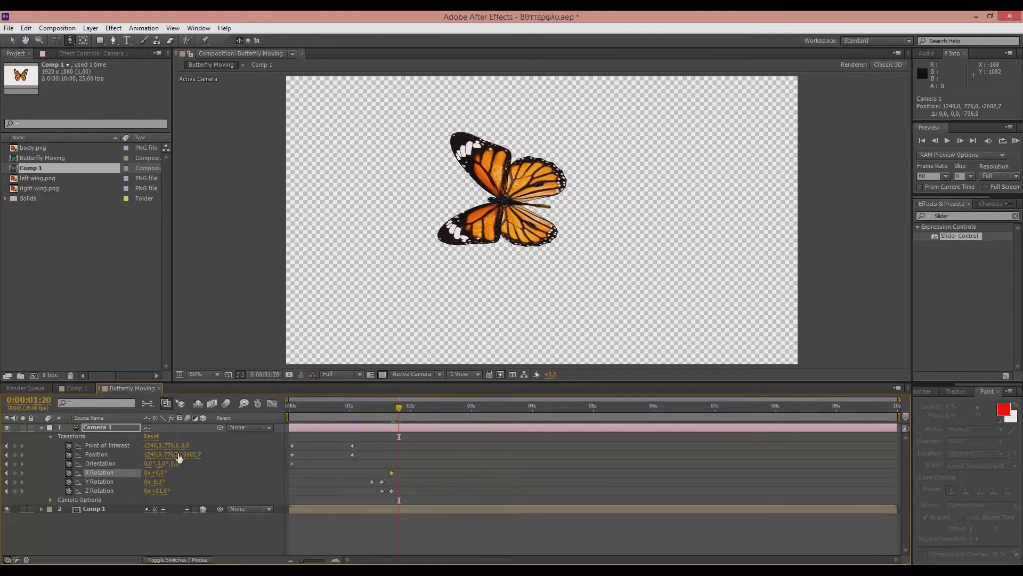
drag(163, 472, 172, 474)
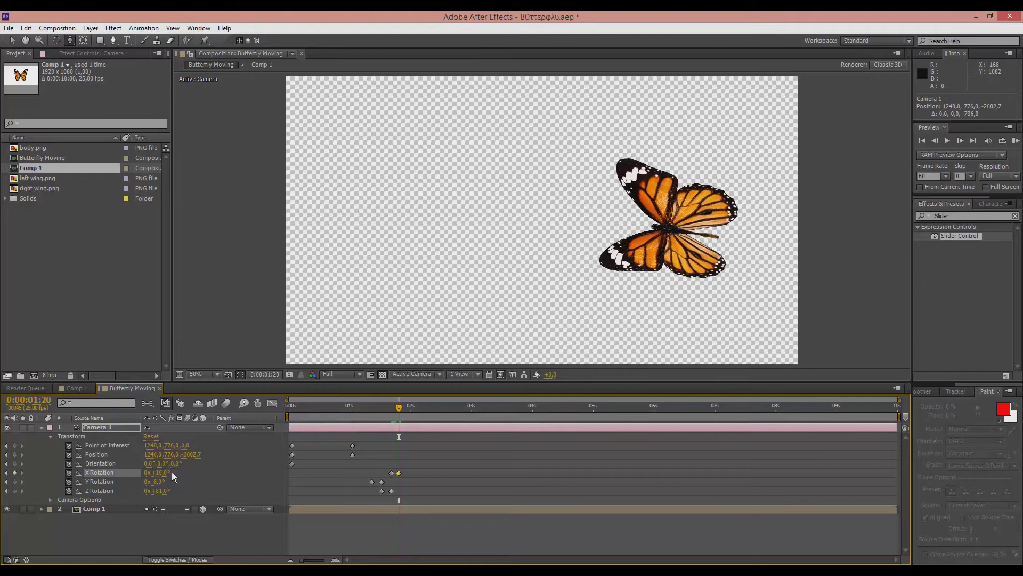
drag(374, 407, 288, 442)
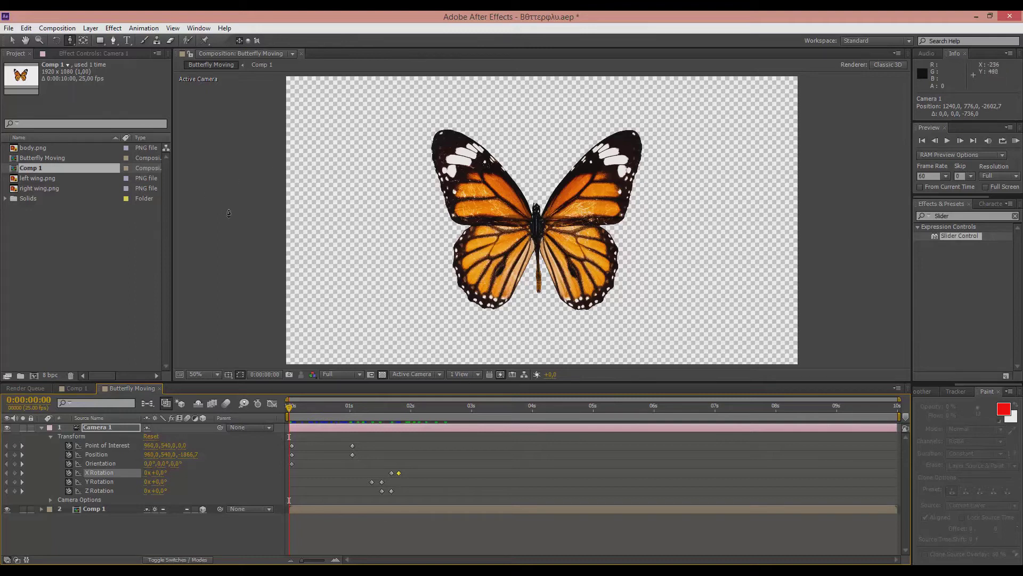
Turn off the transparency grid so the butterfly sits on plain light grey
click(383, 375)
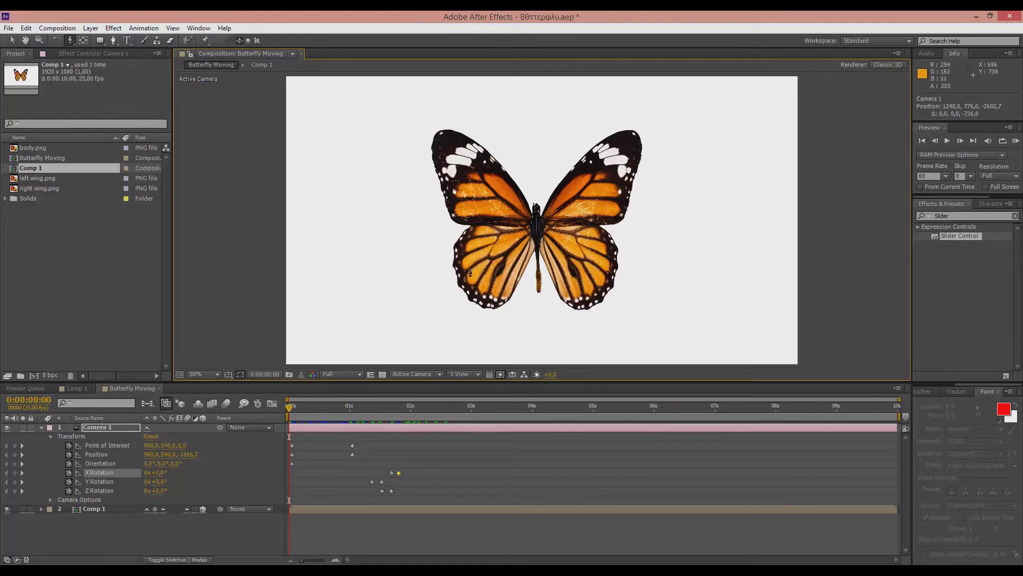
Delete Camera 1, then show Comp 1's rotation properties
click(107, 427)
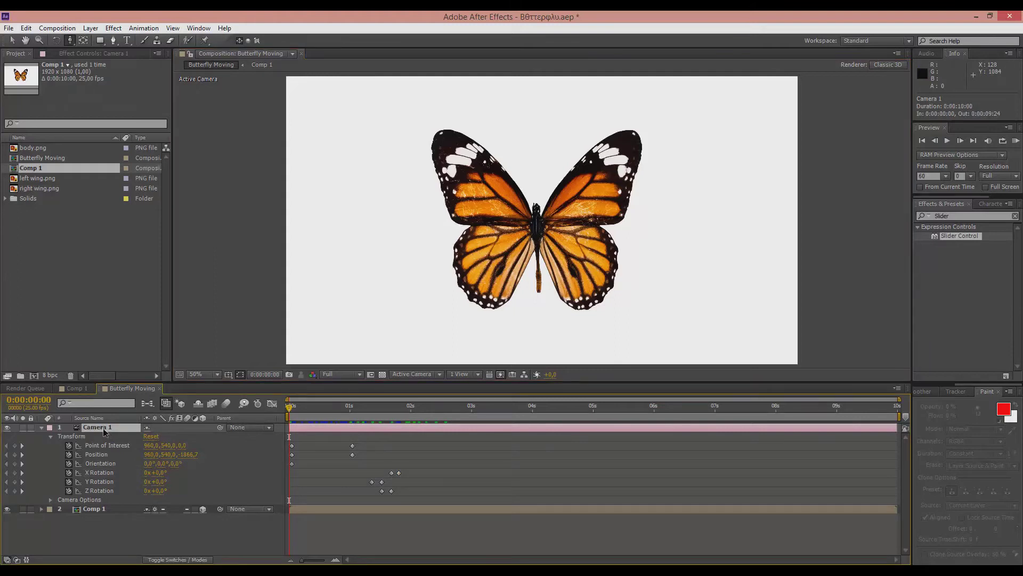
key(Delete)
click(92, 429)
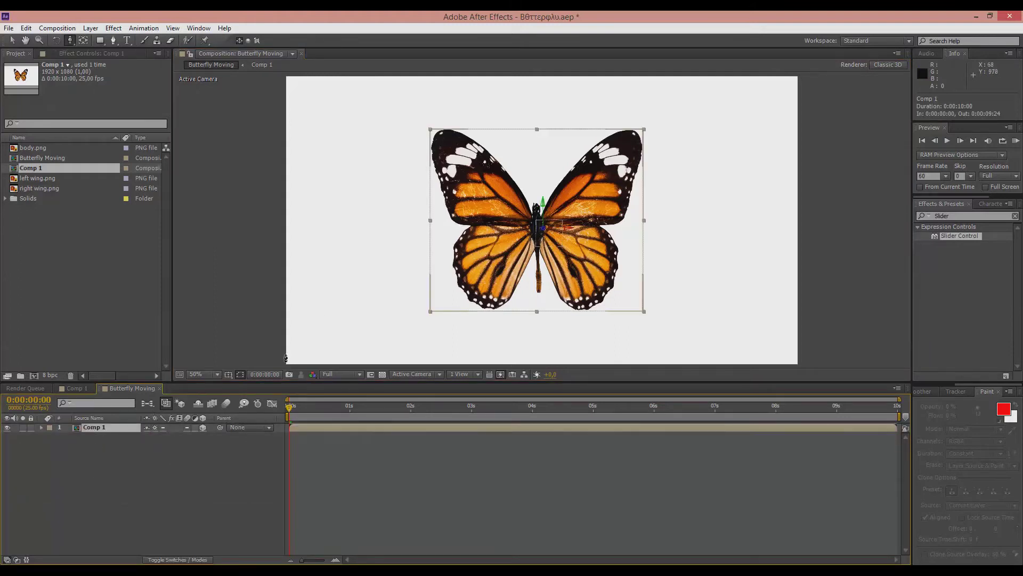
key(r)
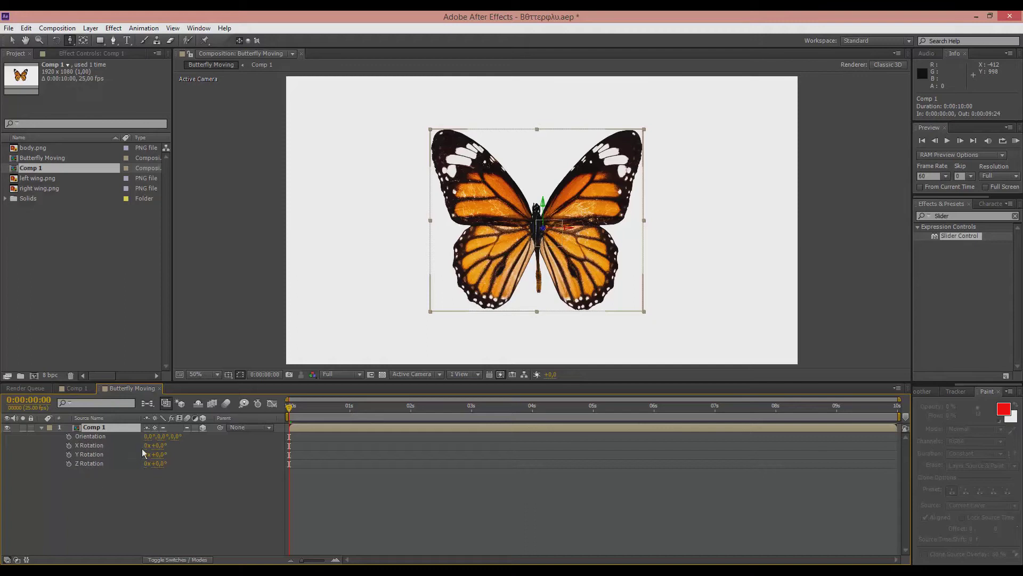
Rotate Comp 1 to X −71°, Z −93° and Orientation Y near 359°, viewing at 25%
mouse_move(158, 451)
mouse_down()
mouse_move(113, 448)
mouse_move(158, 454)
mouse_up()
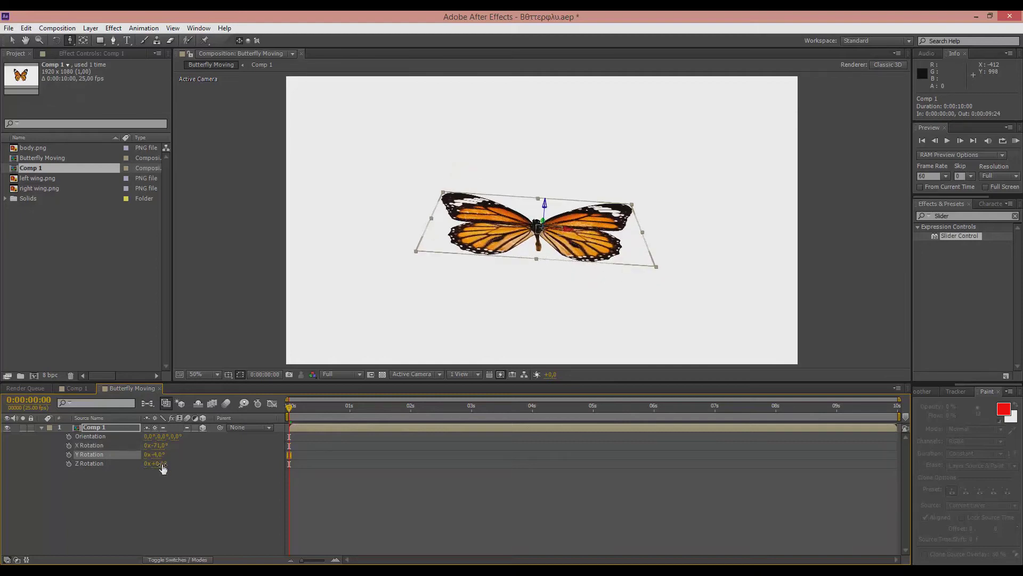
drag(162, 468, 119, 466)
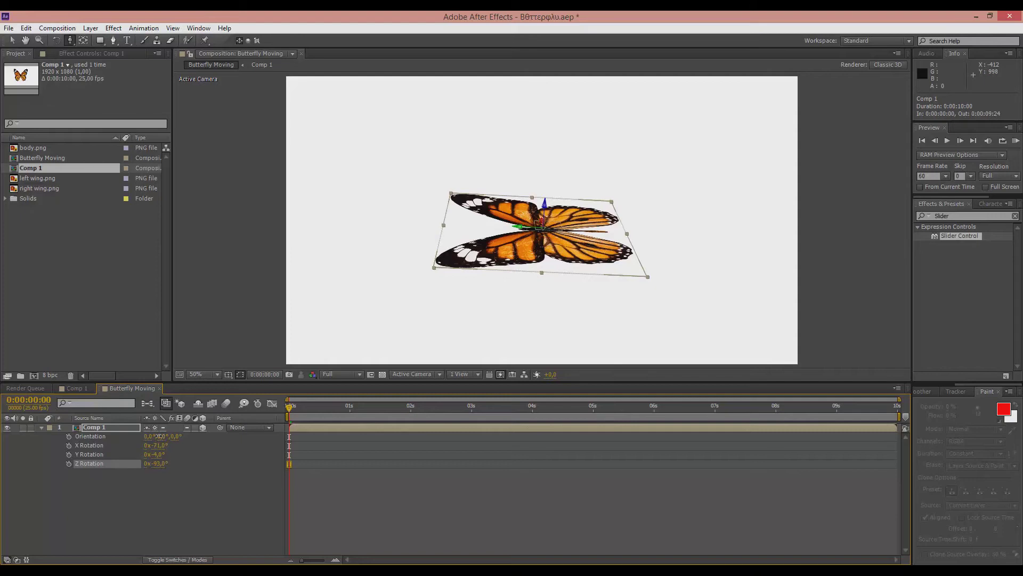
drag(160, 436, 160, 435)
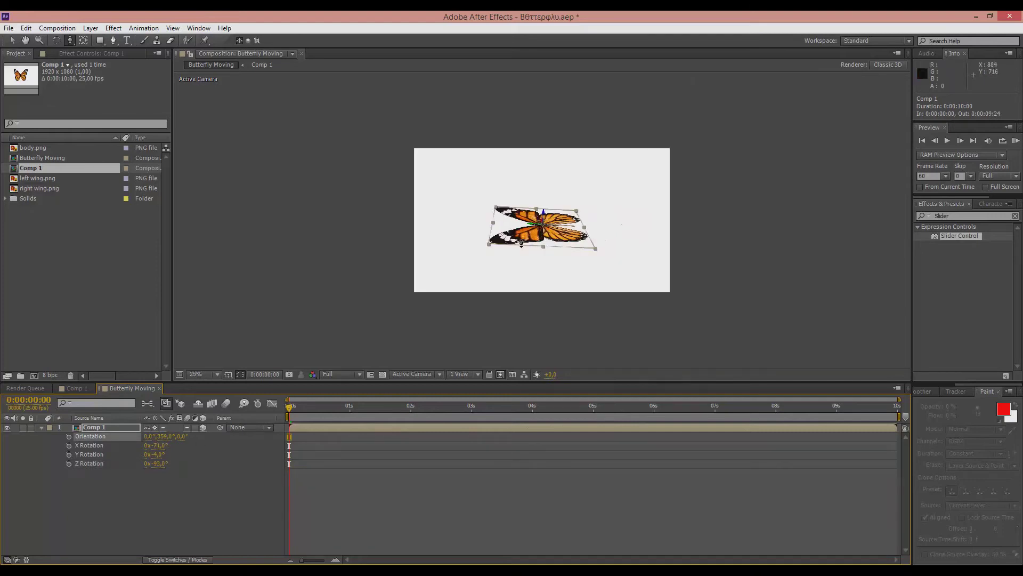
key(comma)
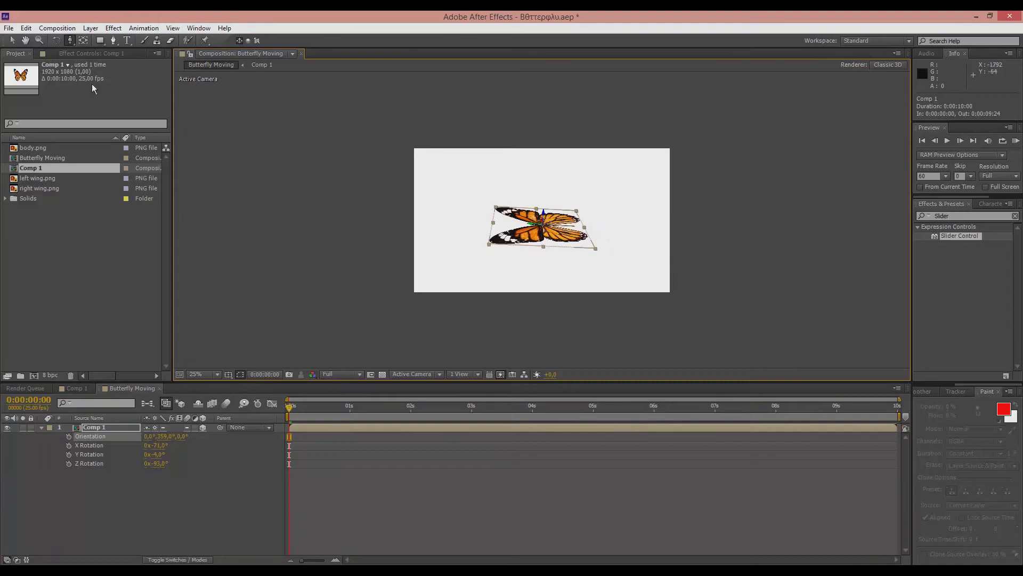
click(12, 40)
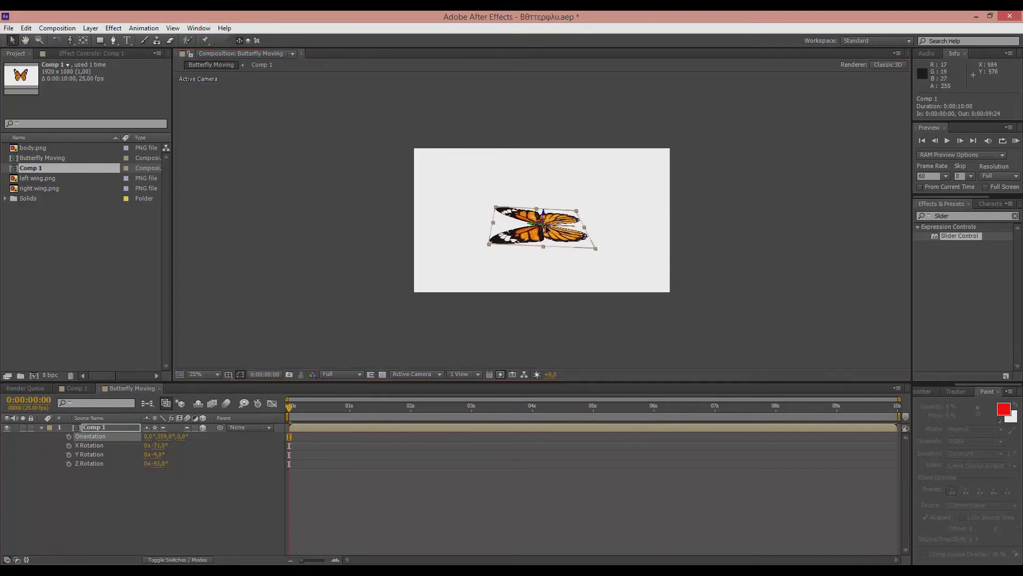
Move the butterfly off-frame upper right to 1949, −92.7, 0 and reveal its Transform properties
drag(545, 225, 679, 139)
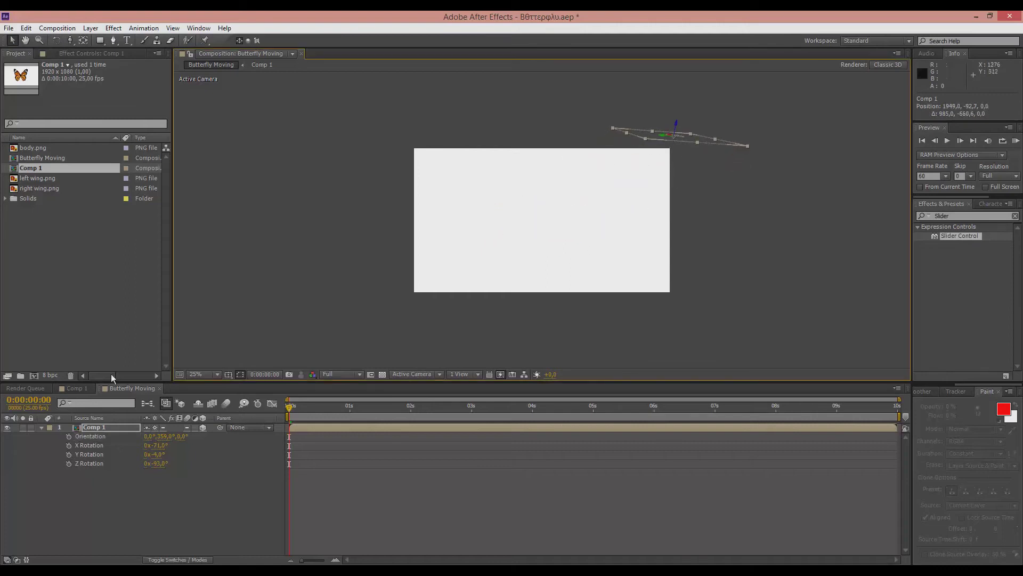
click(39, 427)
click(40, 426)
click(41, 427)
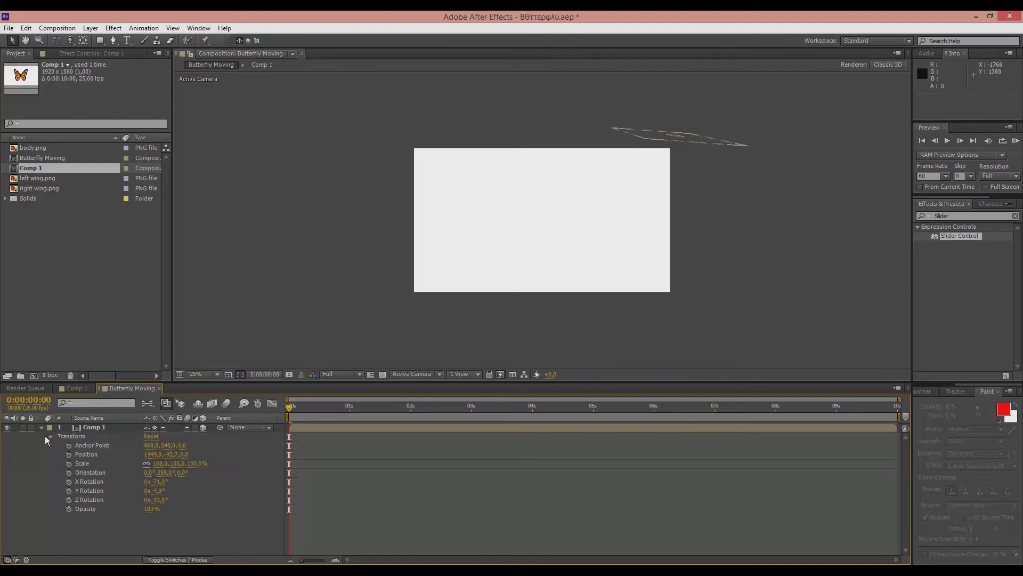
Set starting Position, Scale and Orientation keyframes at 0:00:00:00
click(68, 454)
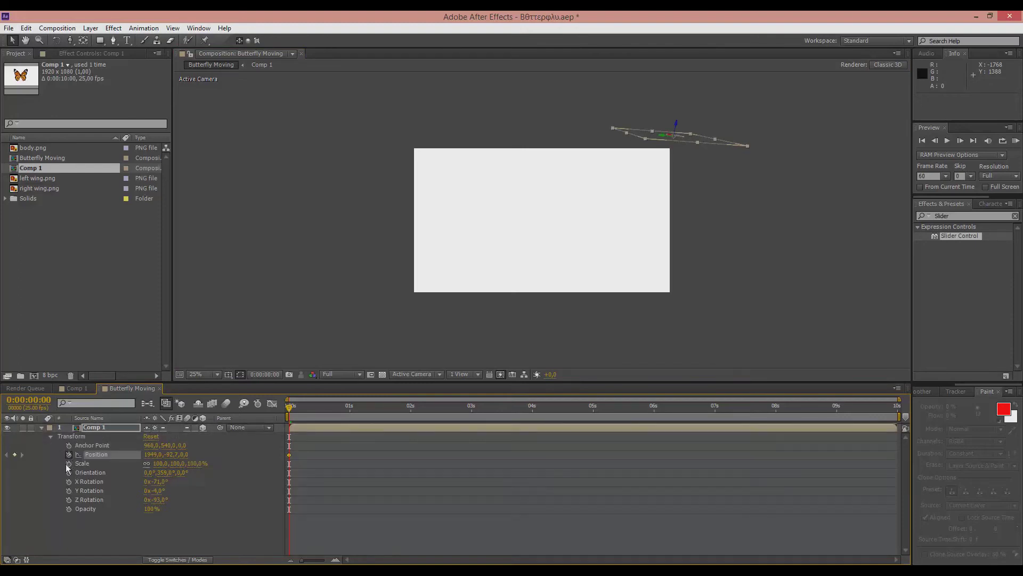
click(68, 463)
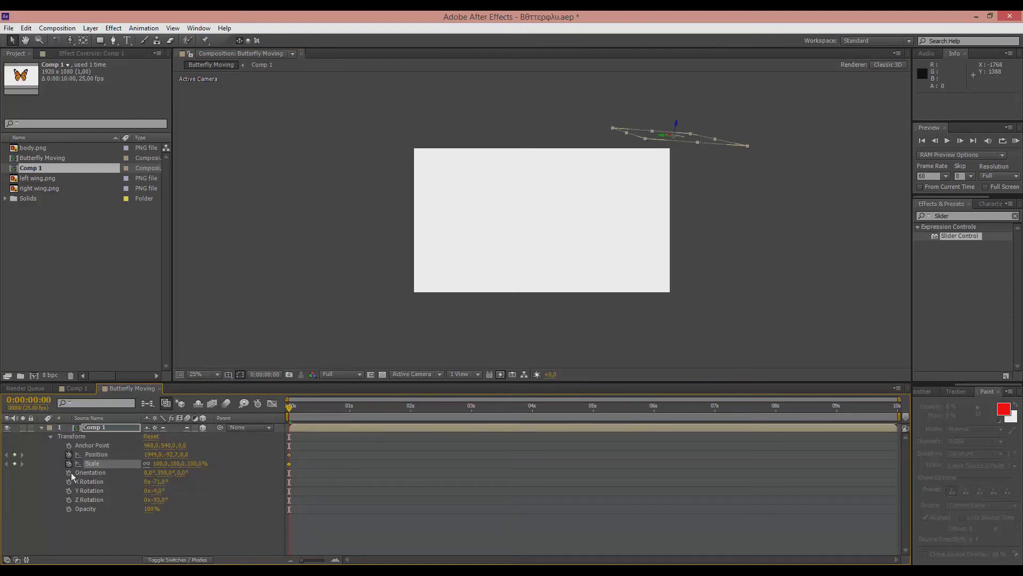
click(69, 473)
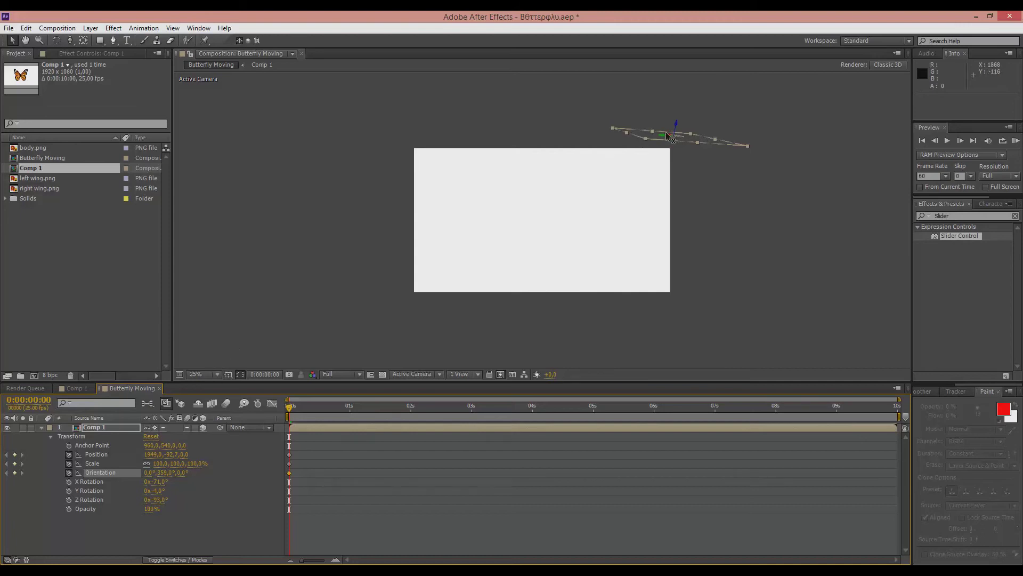
Bring the butterfly into the frame from the top right by 2 seconds
drag(290, 408, 410, 407)
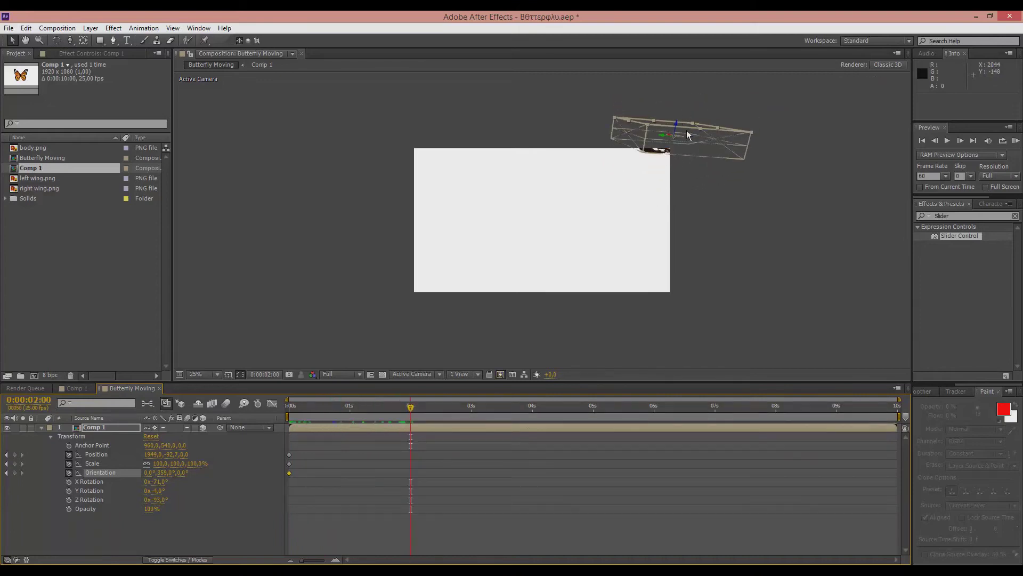
drag(686, 134, 545, 233)
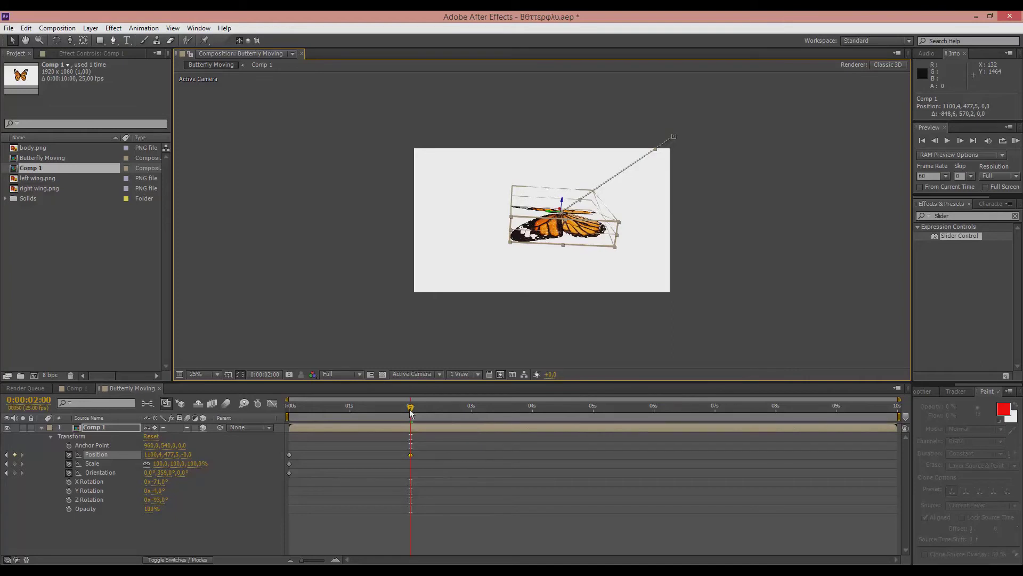
drag(410, 412, 413, 412)
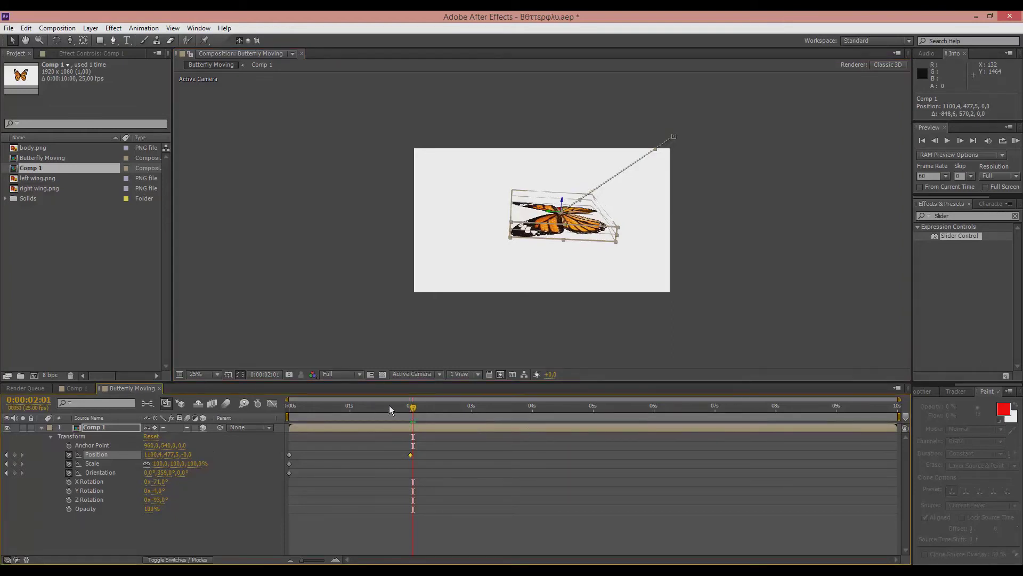
Key and rotate Orientation at 2:01, then move the butterfly up-left to 541.6, 231.6 at 3:01
click(14, 473)
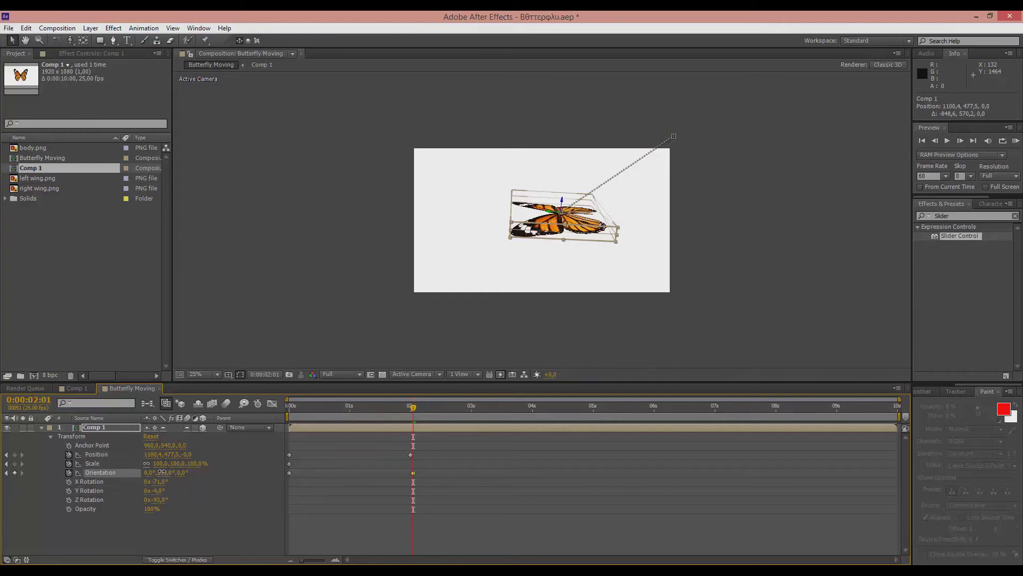
drag(161, 475, 188, 472)
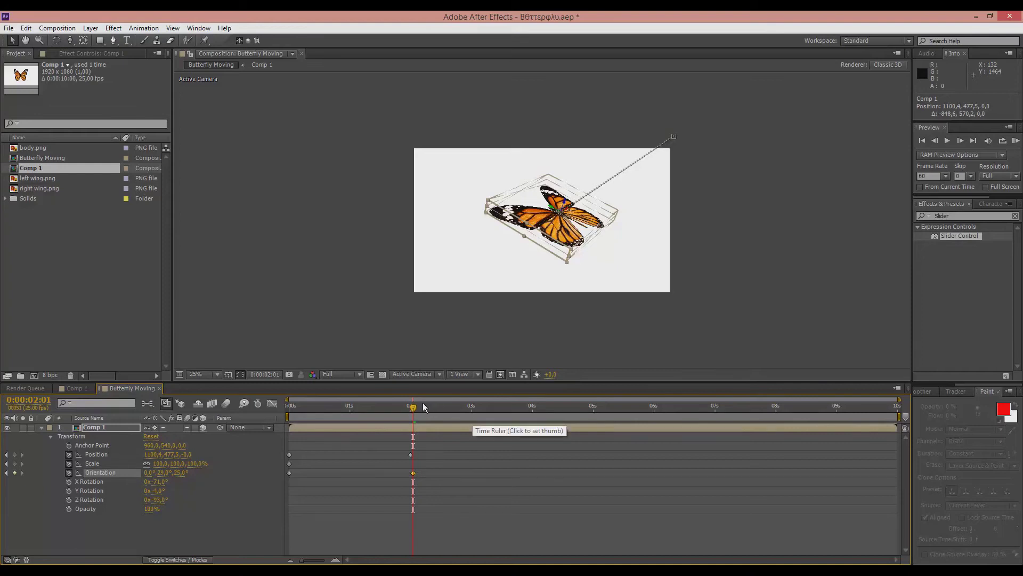
drag(413, 410, 475, 414)
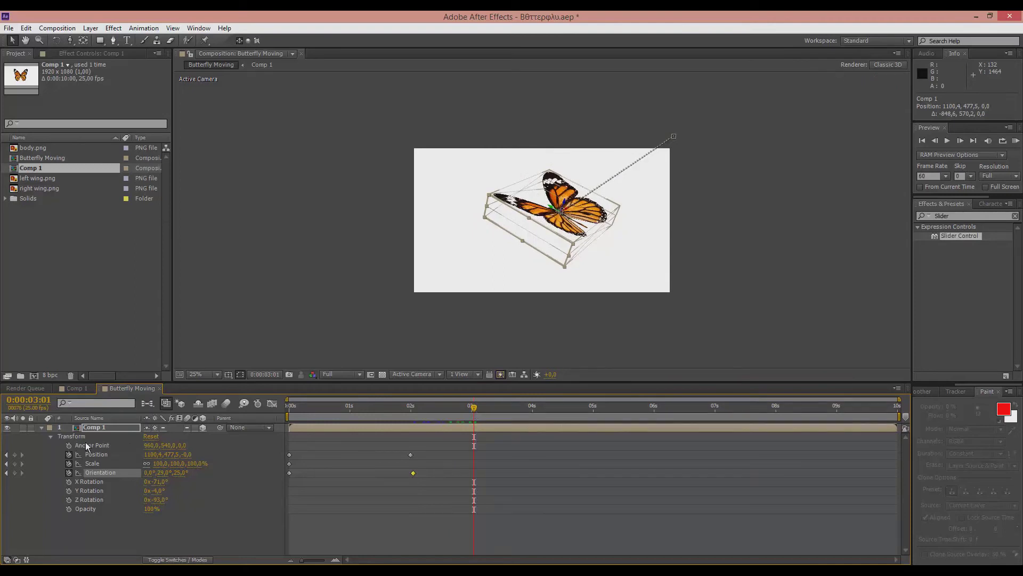
drag(562, 212, 486, 180)
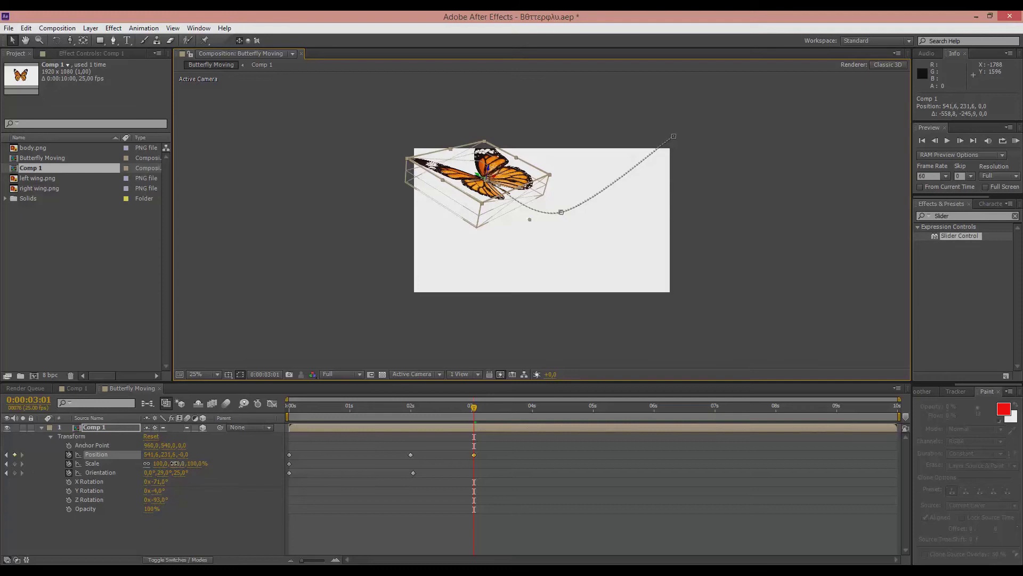
Scale the butterfly to 61% at 3:01 and turn its Orientation further at 3:03
drag(175, 464, 152, 463)
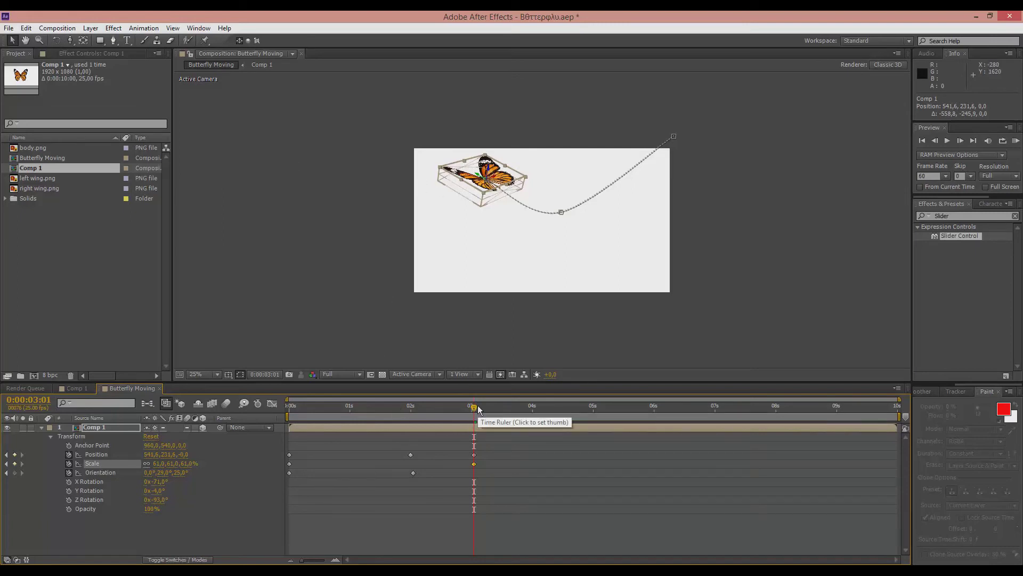
drag(477, 410, 478, 410)
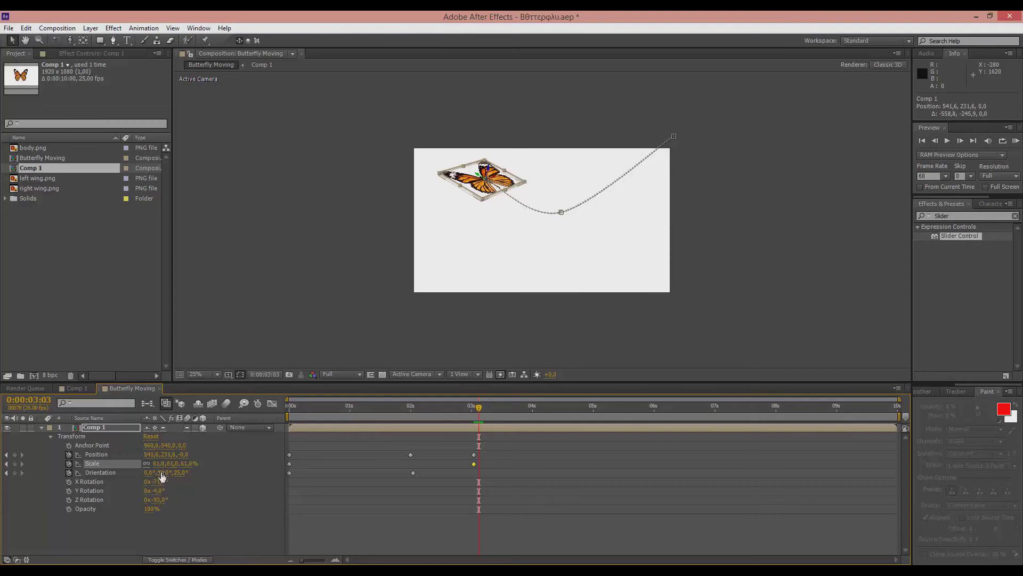
mouse_move(163, 472)
mouse_down()
mouse_move(143, 480)
mouse_move(186, 473)
mouse_move(145, 477)
mouse_up()
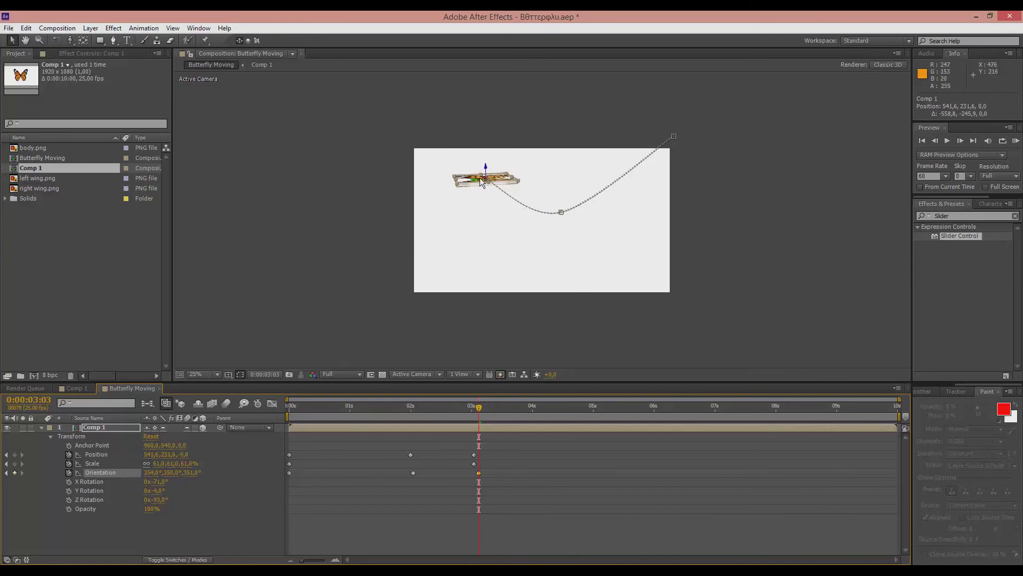
Try shifting the butterfly left and down, then undo that move
drag(477, 182, 454, 196)
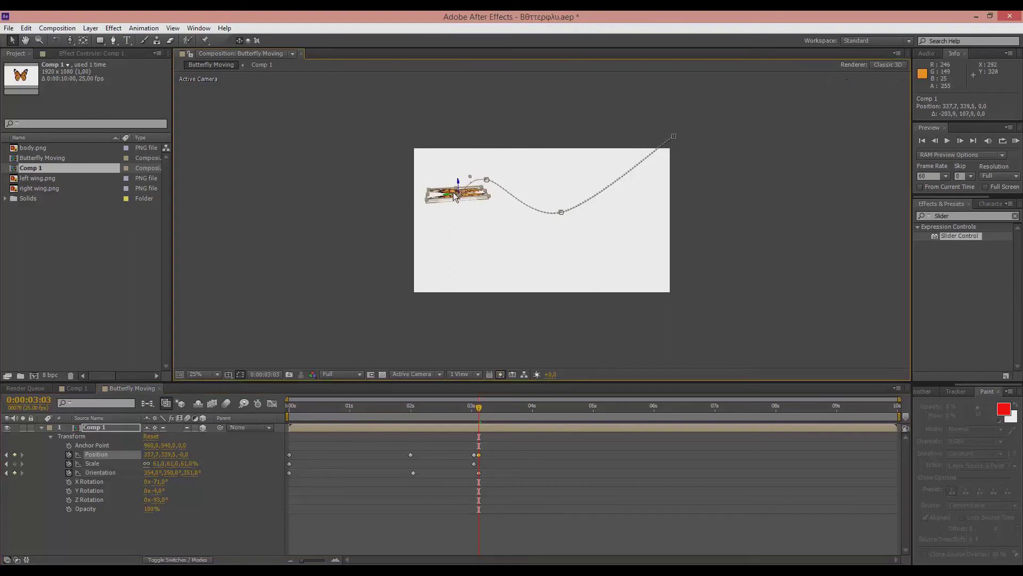
key(ctrl+z)
drag(479, 409, 606, 398)
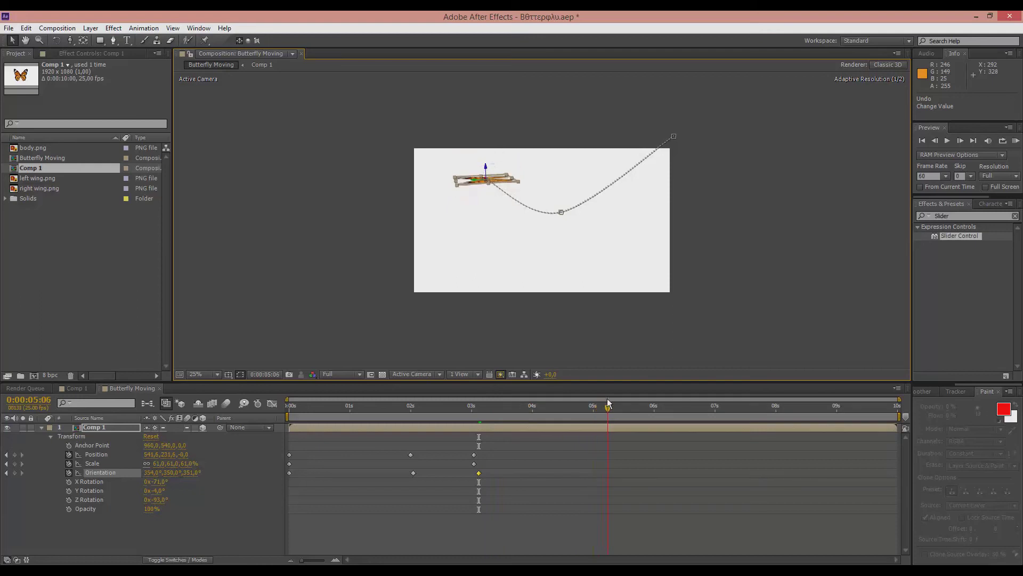
At 5:06 move the butterfly to the frame's left edge and enlarge it to 88%
drag(483, 182, 397, 256)
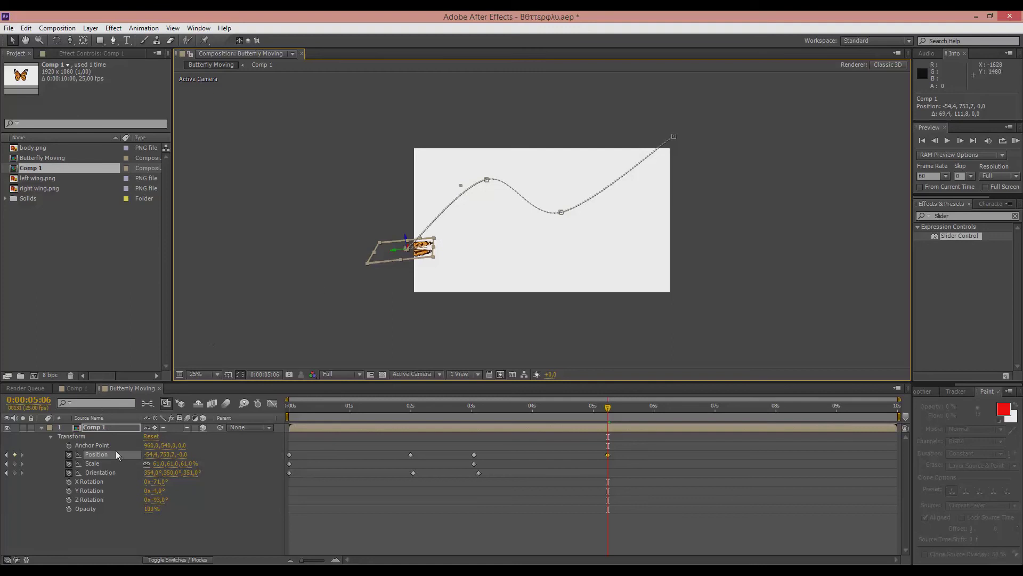
drag(164, 469, 188, 466)
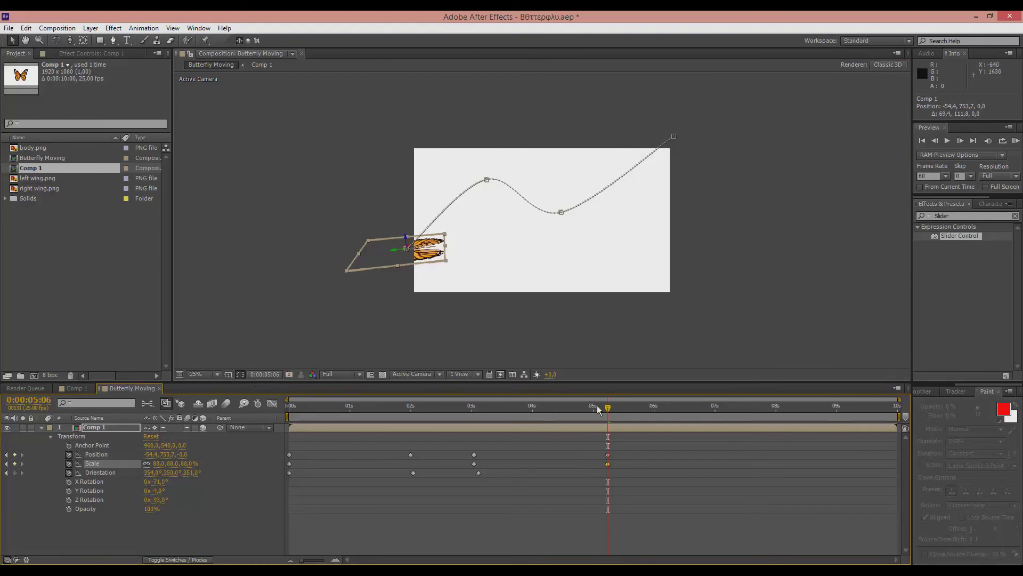
drag(608, 409, 624, 408)
Carry the butterfly off the lower left to −418.1, 869.5 and marquee-select the keyframes
drag(385, 256, 318, 285)
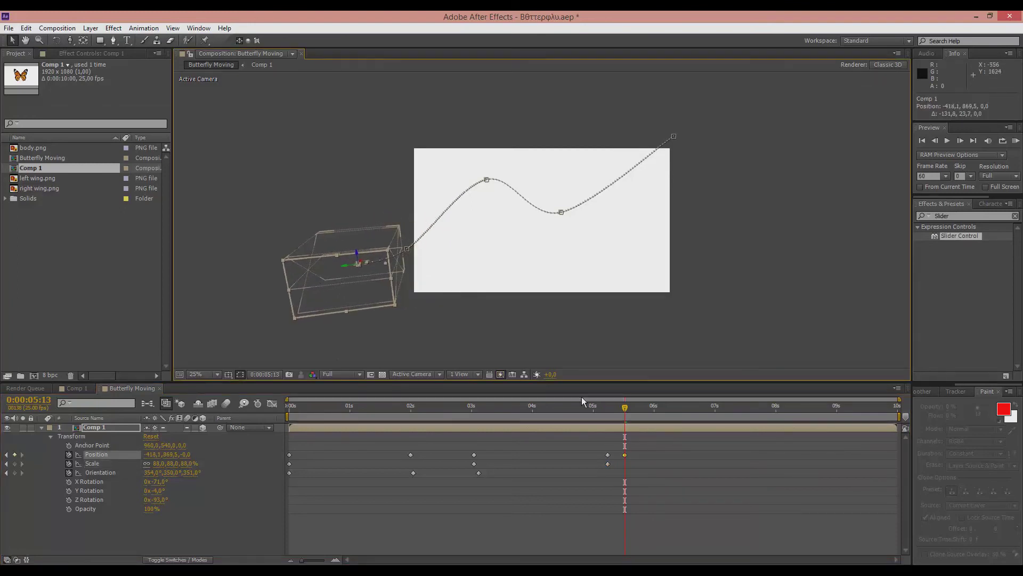
drag(625, 409, 652, 409)
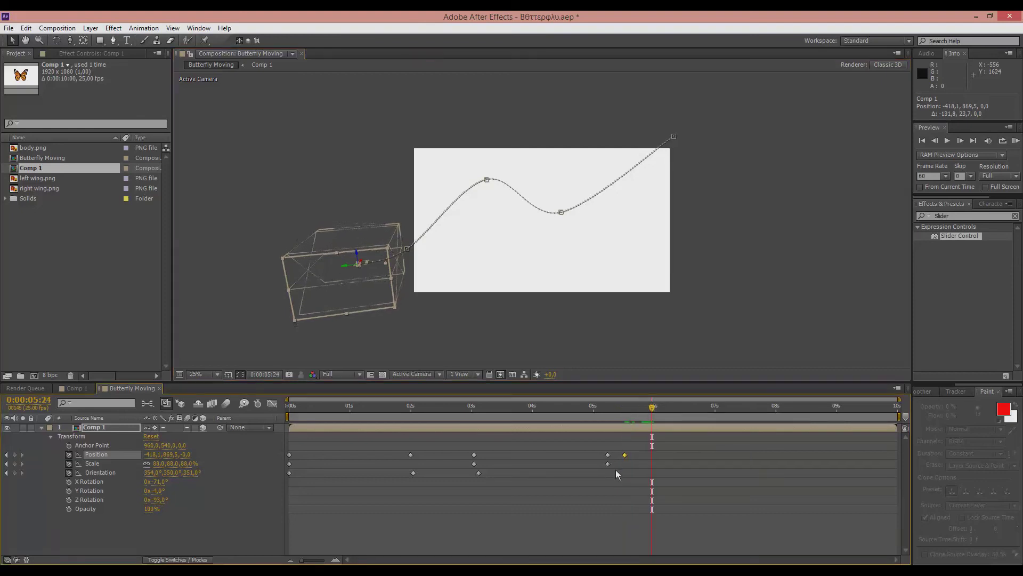
drag(602, 479, 281, 446)
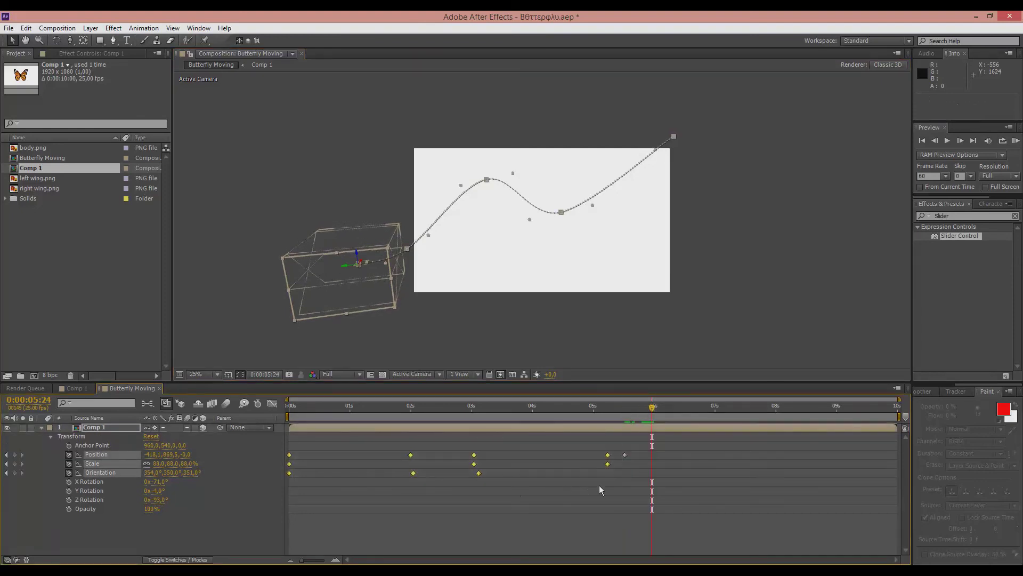
drag(638, 469, 274, 457)
Apply Easy Ease (F9) to all selected Position, Scale and Orientation keyframes
drag(642, 486, 284, 454)
key(F9)
right_click(290, 458)
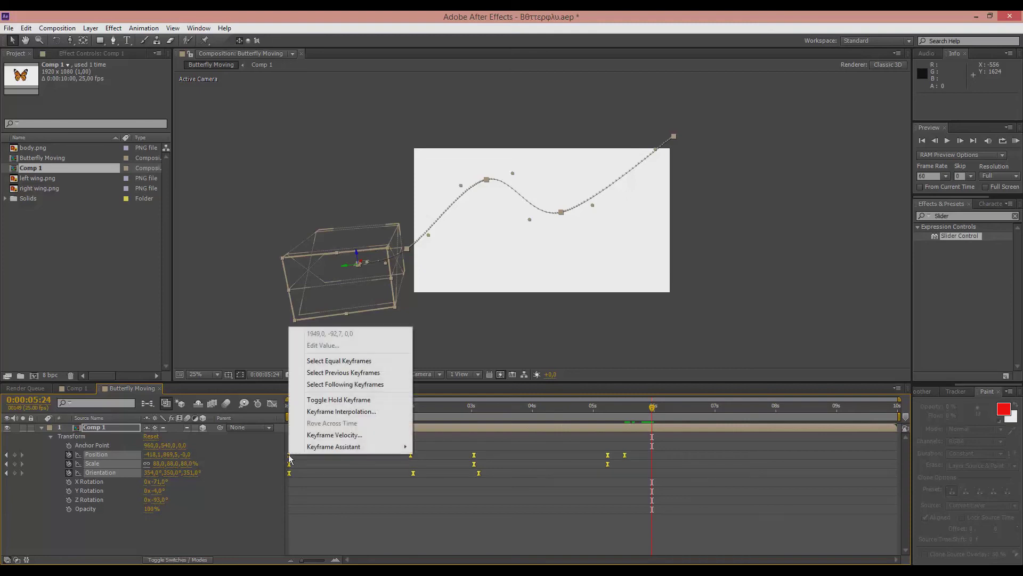
mouse_move(294, 450)
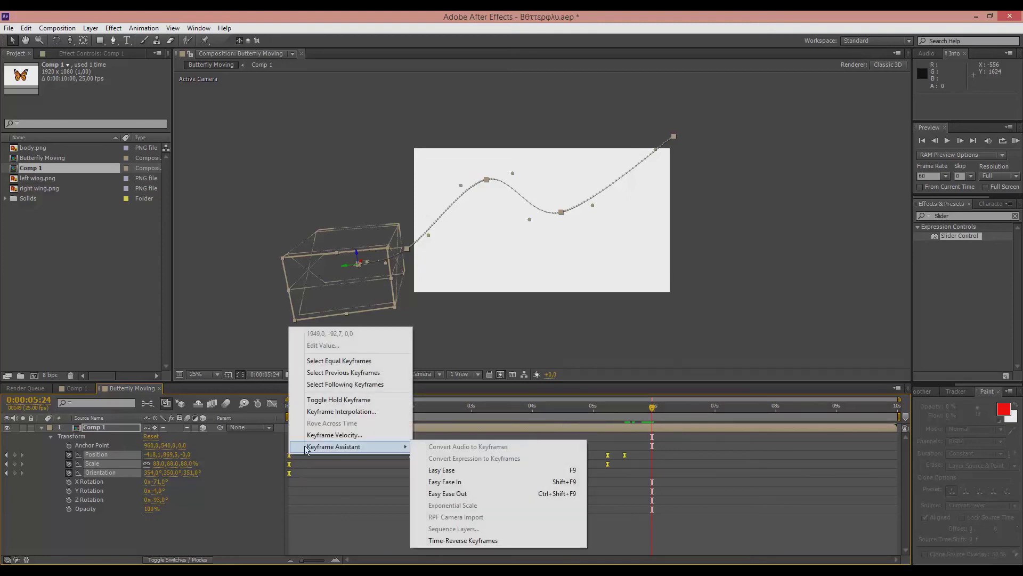
click(360, 487)
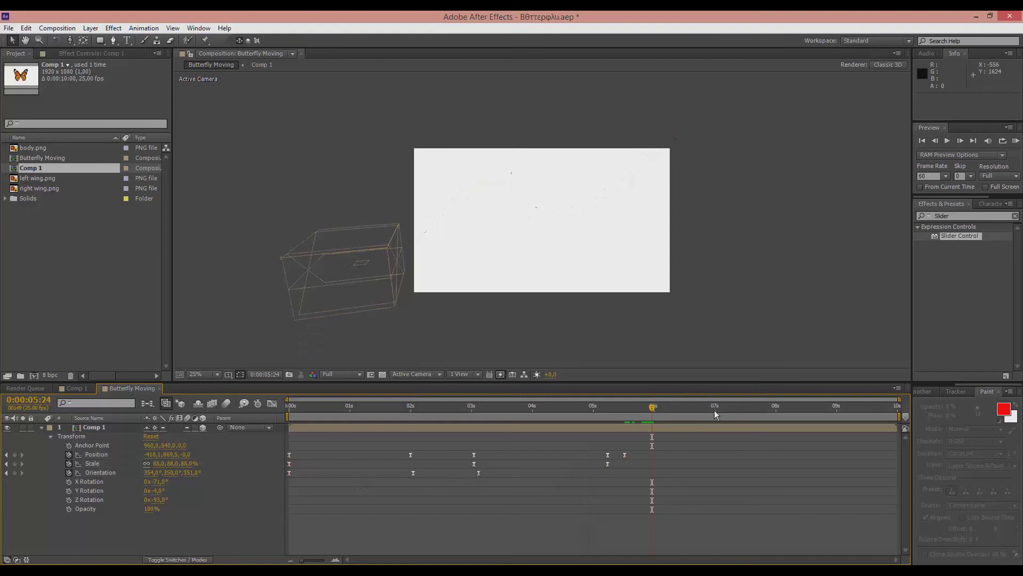
Fit Butterfly Moving to the viewer and scrub through the first two seconds of flight
drag(608, 414, 290, 410)
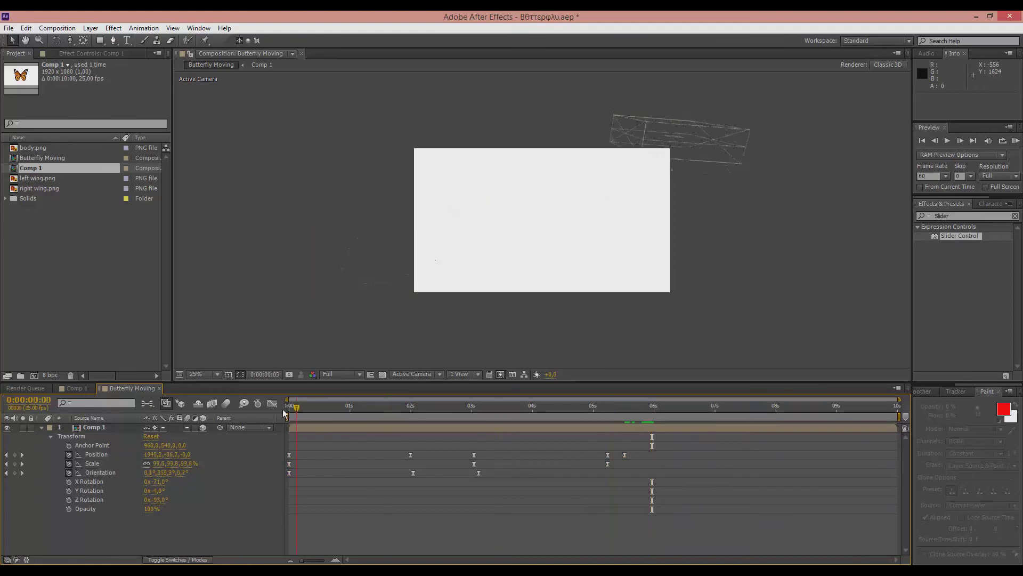
click(214, 374)
click(218, 194)
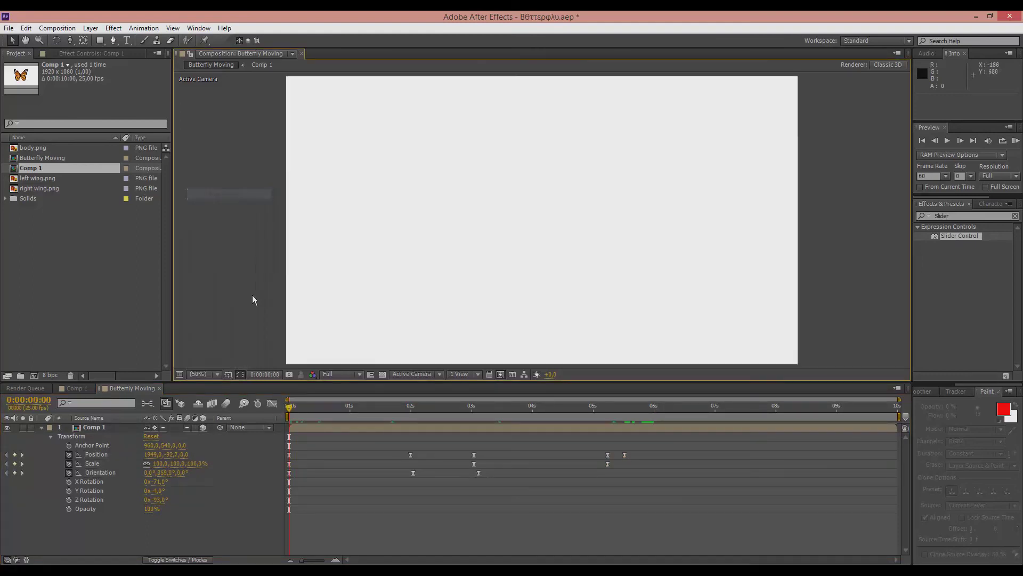
drag(289, 404, 385, 403)
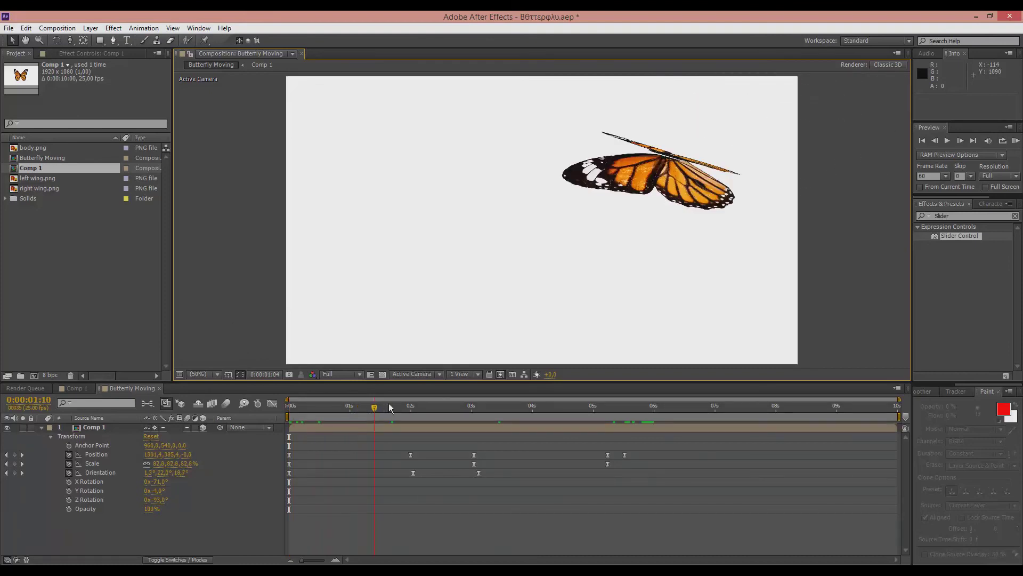
click(388, 404)
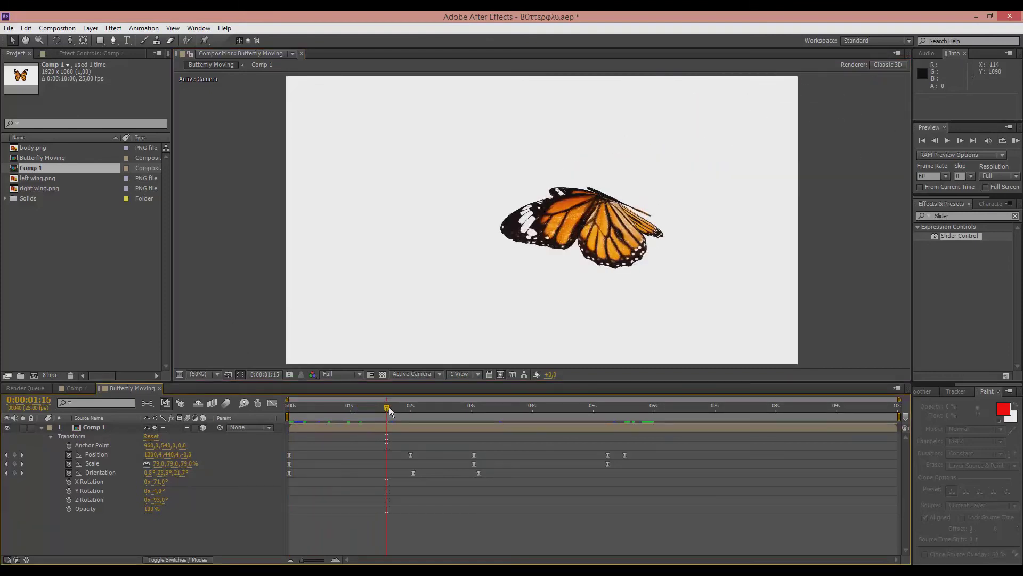
drag(389, 407, 291, 407)
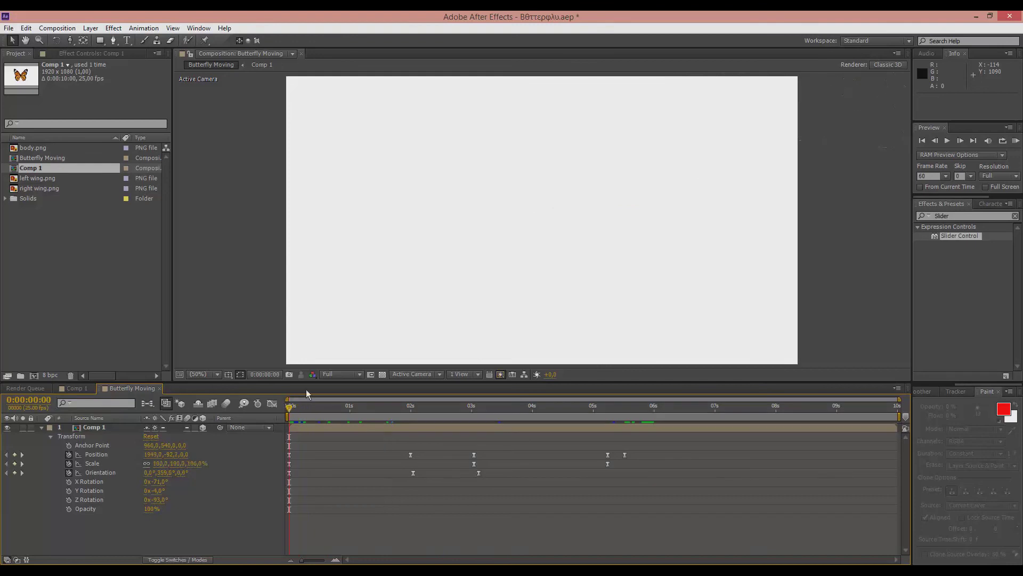
Start a RAM preview of the full 250-frame animation with keypad 0
key(KP_0)
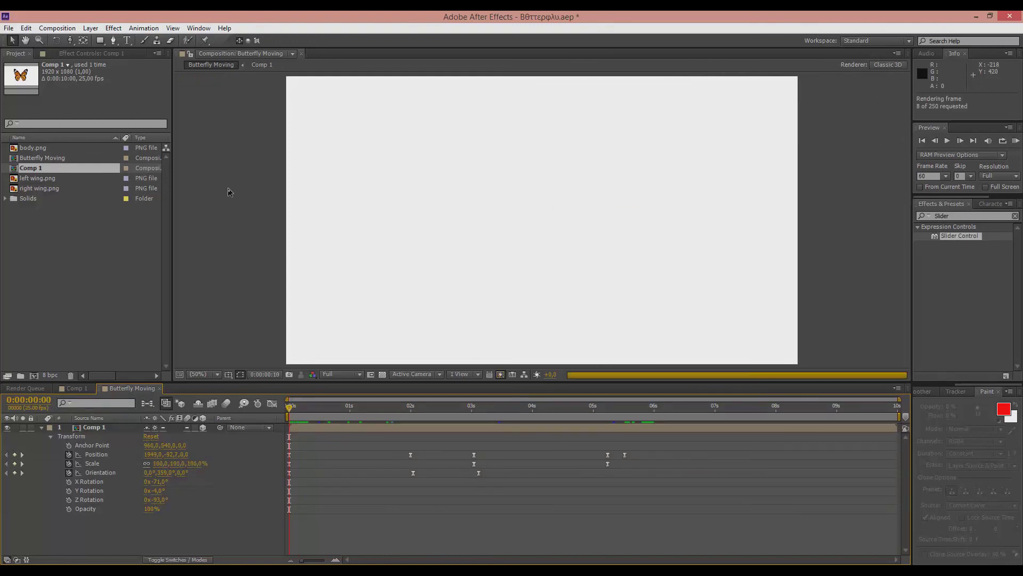